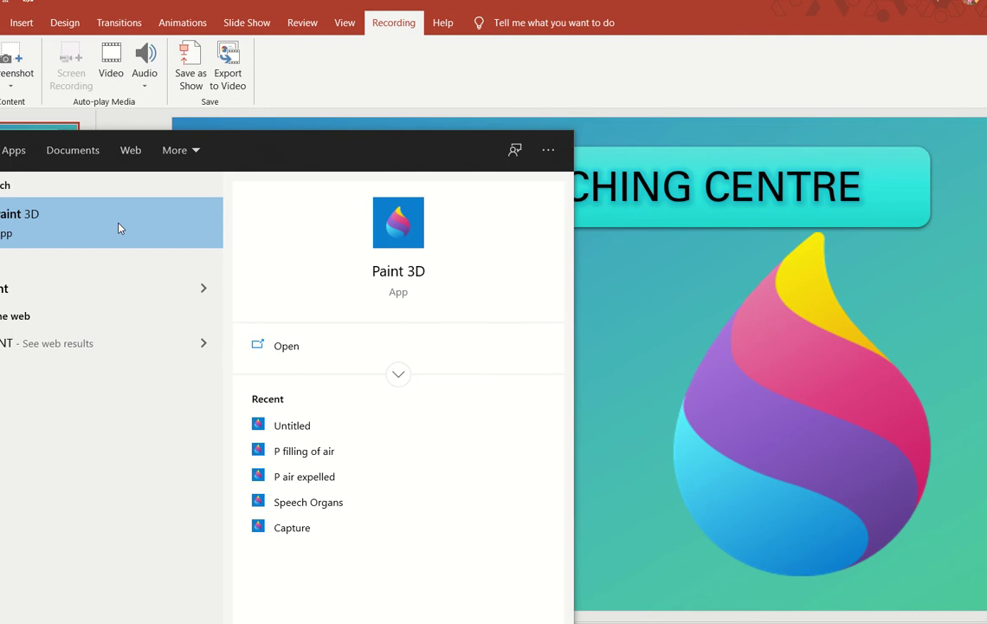
Open Paint 3D and create a new blank project
{"action": "left_click", "coordinate": [120, 228]}
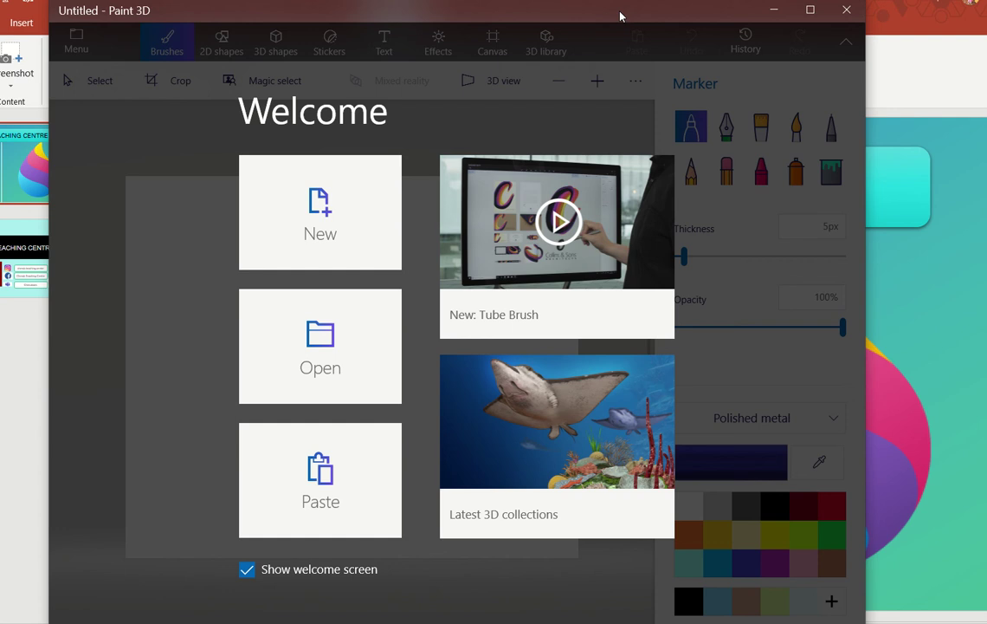
{"action": "left_click", "coordinate": [316, 225]}
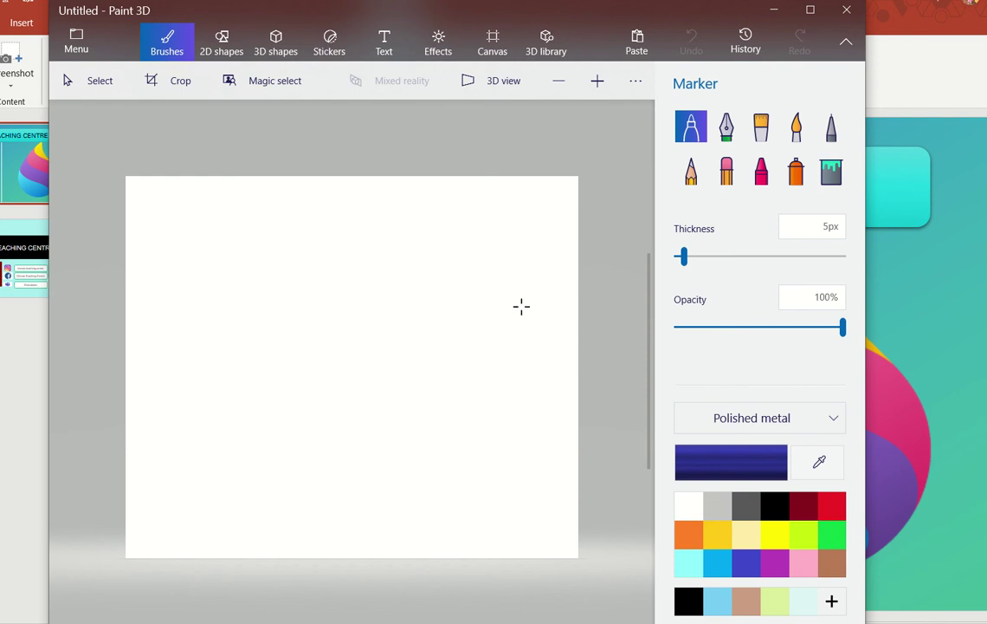
Draw a short faint line near the canvas's left edge with the Pencil at 5 px thickness and 6% opacity
{"action": "left_click", "coordinate": [693, 180]}
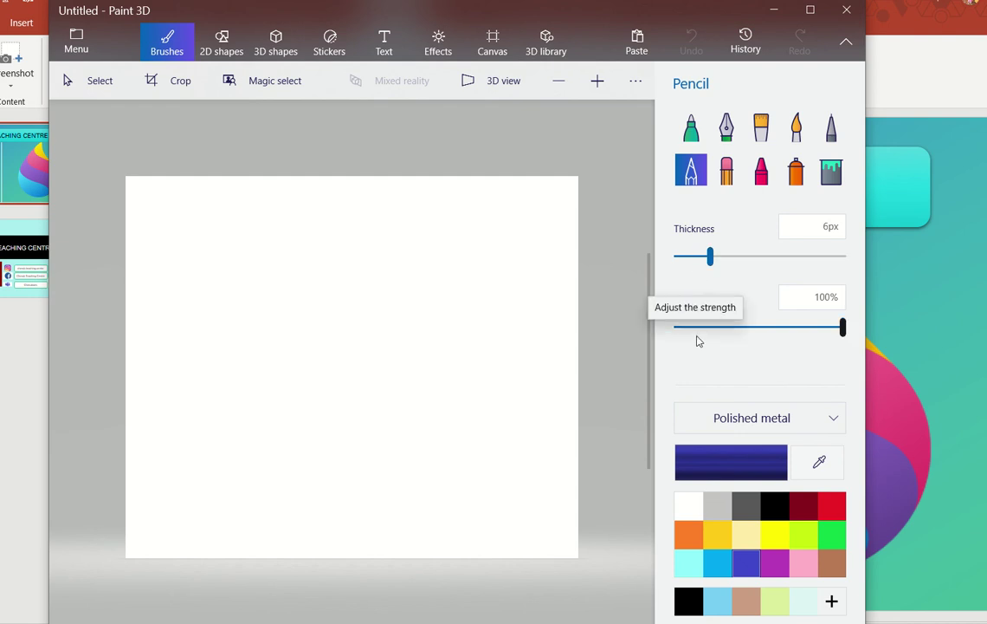
{"action": "left_click_drag", "start_coordinate": [711, 258], "coordinate": [689, 260]}
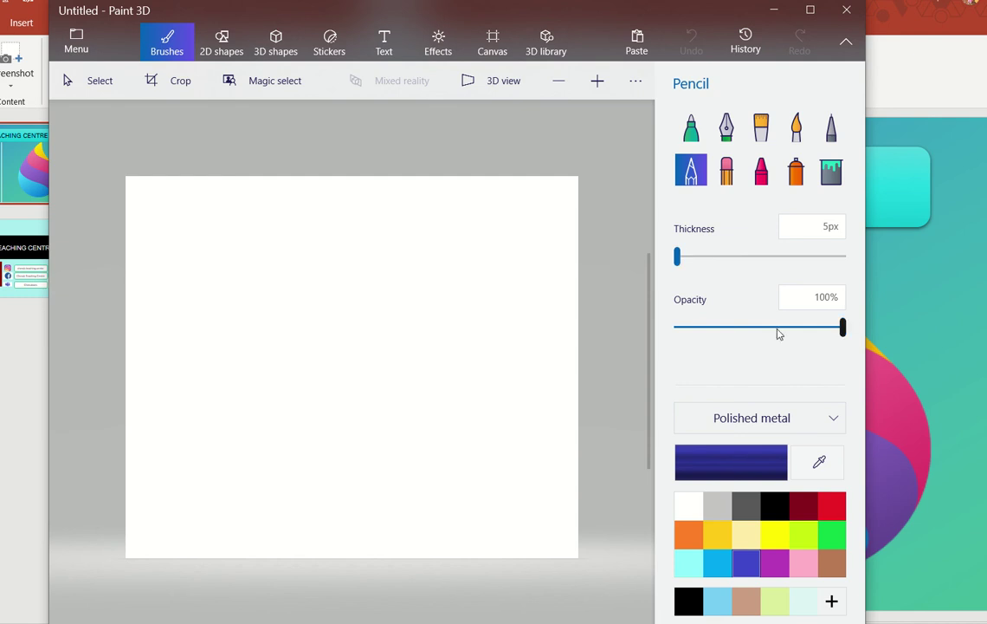
{"action": "left_click_drag", "start_coordinate": [842, 327], "coordinate": [685, 328]}
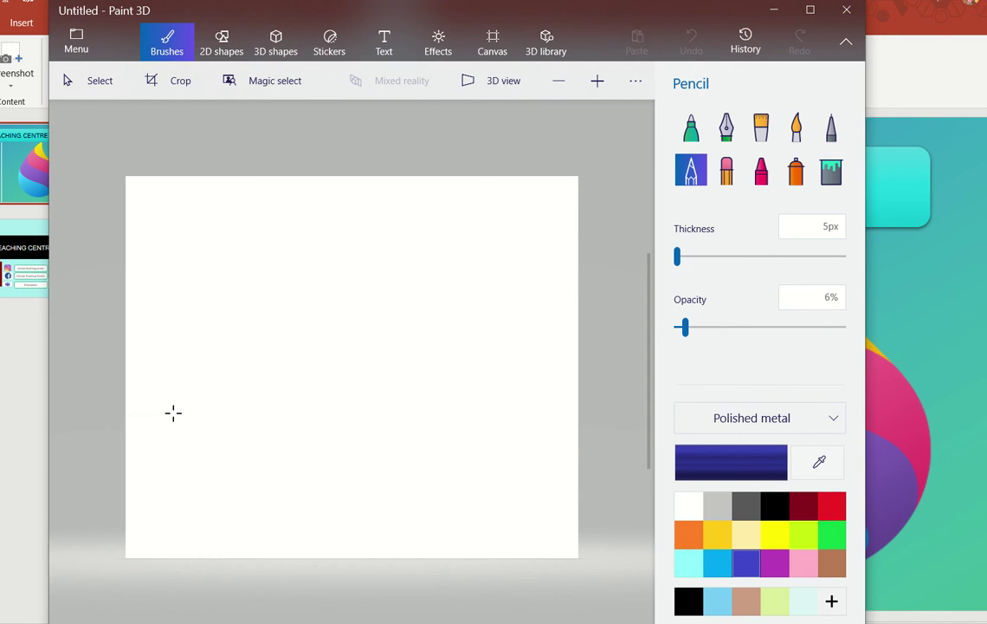
{"action": "left_click_drag", "start_coordinate": [227, 415], "coordinate": [227, 415]}
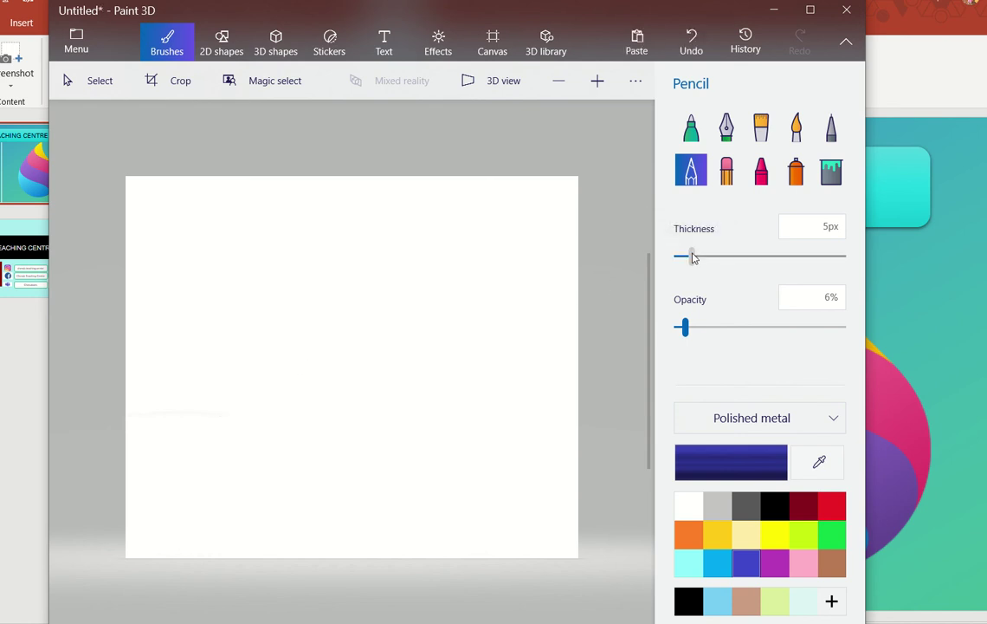
Set the Pencil thickness to 6 px, sketch a trial stroke below the faint line, and undo it
{"action": "left_click", "coordinate": [704, 256]}
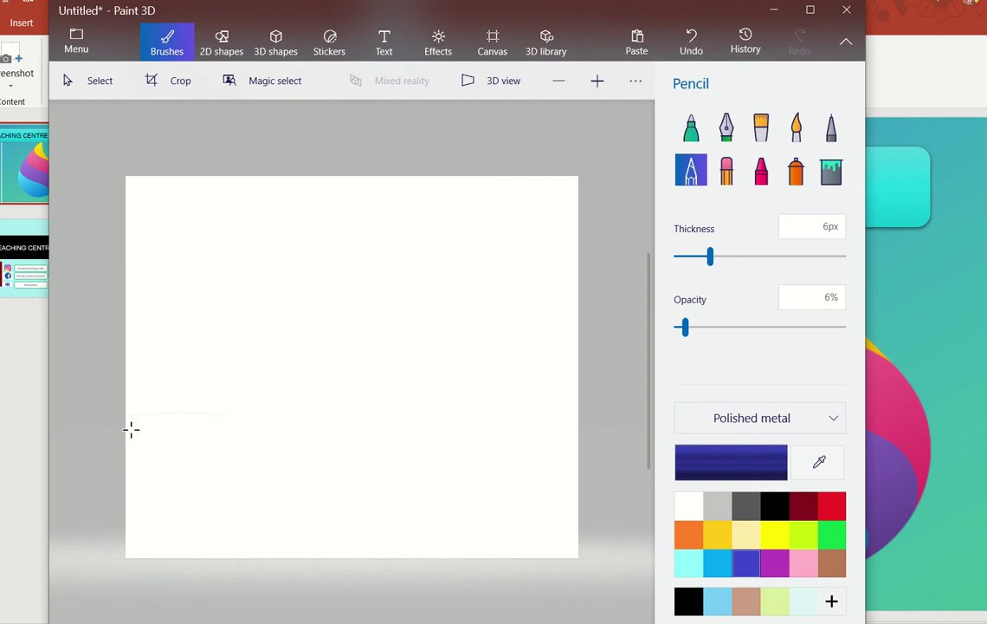
{"action": "left_click_drag", "start_coordinate": [130, 429], "coordinate": [164, 423]}
{"action": "mouse_move", "coordinate": [224, 423]}
{"action": "left_mouse_down"}
{"action": "mouse_move", "coordinate": [232, 434]}
{"action": "mouse_move", "coordinate": [220, 444]}
{"action": "mouse_move", "coordinate": [143, 442]}
{"action": "mouse_move", "coordinate": [130, 428]}
{"action": "mouse_move", "coordinate": [138, 439]}
{"action": "left_mouse_up"}
{"action": "left_click", "coordinate": [688, 41]}
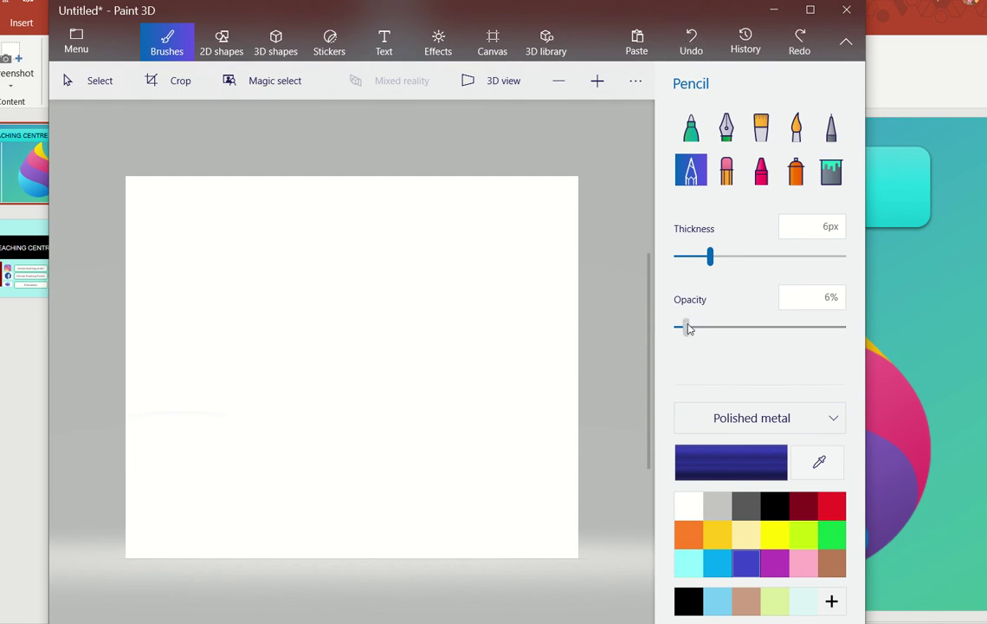
Sketch stacked slab outlines in the canvas's lower left corner with the Pencil at 18% opacity
{"action": "left_click_drag", "start_coordinate": [687, 327], "coordinate": [706, 328]}
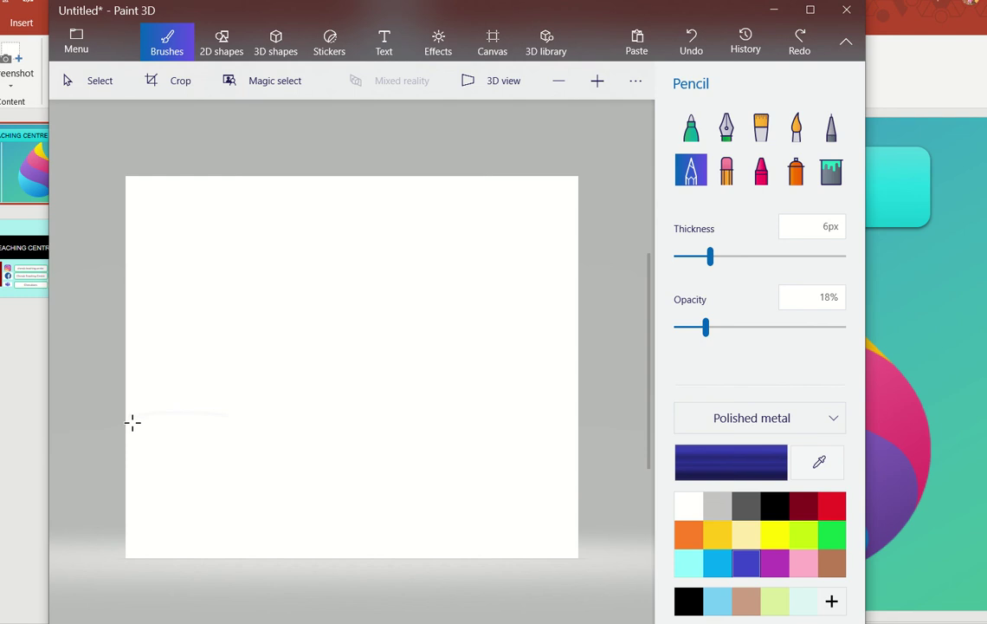
{"action": "mouse_move", "coordinate": [132, 421]}
{"action": "left_mouse_down"}
{"action": "mouse_move", "coordinate": [227, 423]}
{"action": "mouse_move", "coordinate": [235, 438]}
{"action": "mouse_move", "coordinate": [187, 448]}
{"action": "mouse_move", "coordinate": [121, 438]}
{"action": "mouse_move", "coordinate": [217, 445]}
{"action": "mouse_move", "coordinate": [230, 469]}
{"action": "left_mouse_up"}
{"action": "mouse_move", "coordinate": [133, 478]}
{"action": "left_mouse_down"}
{"action": "mouse_move", "coordinate": [246, 466]}
{"action": "mouse_move", "coordinate": [257, 486]}
{"action": "mouse_move", "coordinate": [243, 496]}
{"action": "mouse_move", "coordinate": [189, 505]}
{"action": "mouse_move", "coordinate": [183, 521]}
{"action": "mouse_move", "coordinate": [126, 528]}
{"action": "mouse_move", "coordinate": [278, 550]}
{"action": "left_mouse_up"}
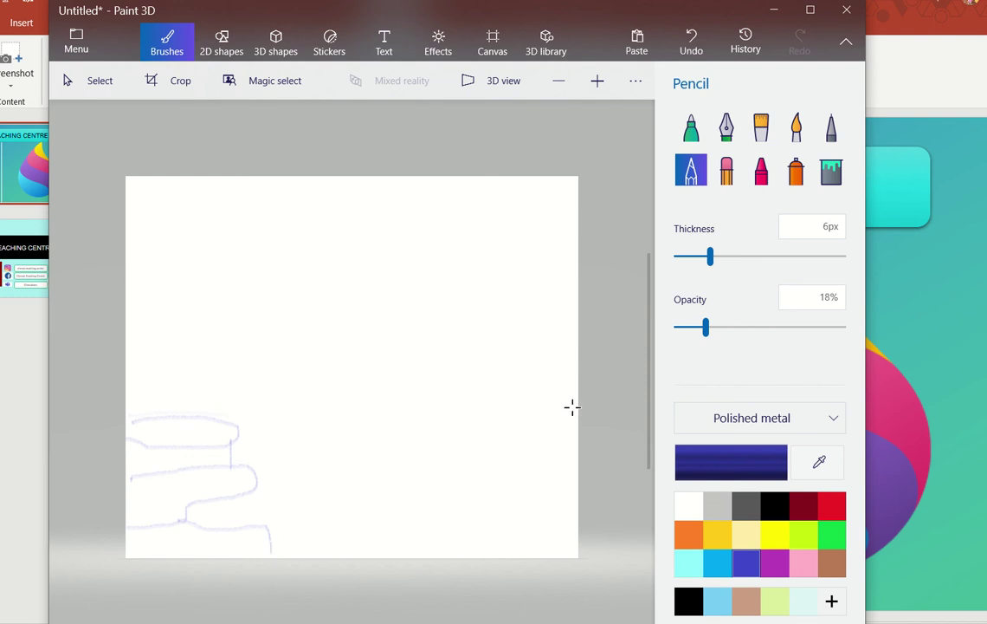
Sketch a similar stack of slab outlines along the lower right edge of the canvas with the Pencil
{"action": "mouse_move", "coordinate": [577, 398]}
{"action": "left_mouse_down"}
{"action": "mouse_move", "coordinate": [447, 413]}
{"action": "mouse_move", "coordinate": [447, 434]}
{"action": "mouse_move", "coordinate": [468, 438]}
{"action": "mouse_move", "coordinate": [575, 437]}
{"action": "left_mouse_up"}
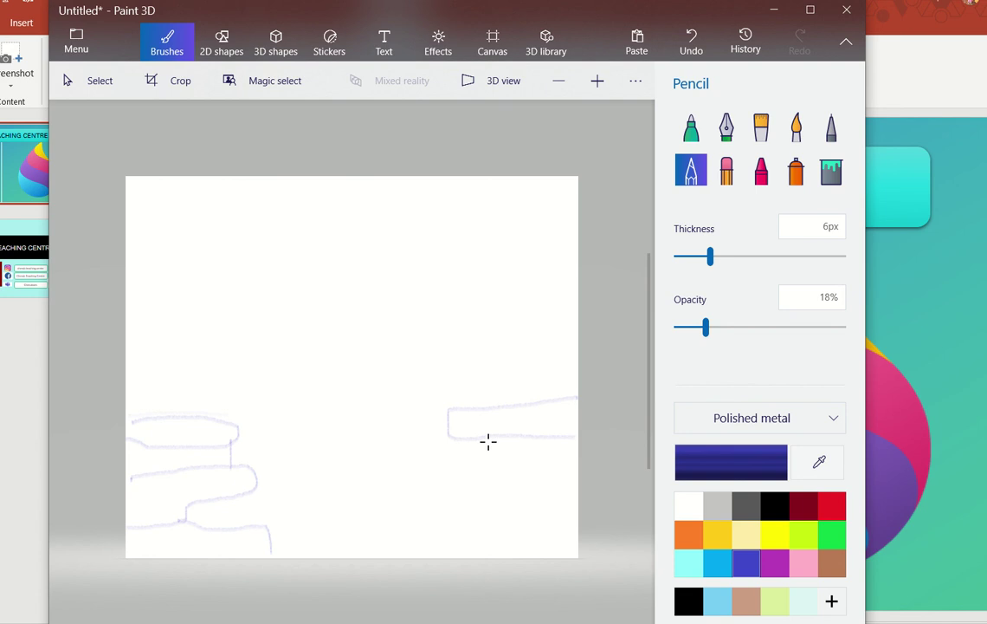
{"action": "left_click_drag", "start_coordinate": [472, 439], "coordinate": [471, 464]}
{"action": "mouse_move", "coordinate": [574, 466]}
{"action": "left_mouse_down"}
{"action": "mouse_move", "coordinate": [451, 465]}
{"action": "mouse_move", "coordinate": [432, 479]}
{"action": "mouse_move", "coordinate": [453, 499]}
{"action": "mouse_move", "coordinate": [574, 501]}
{"action": "left_mouse_up"}
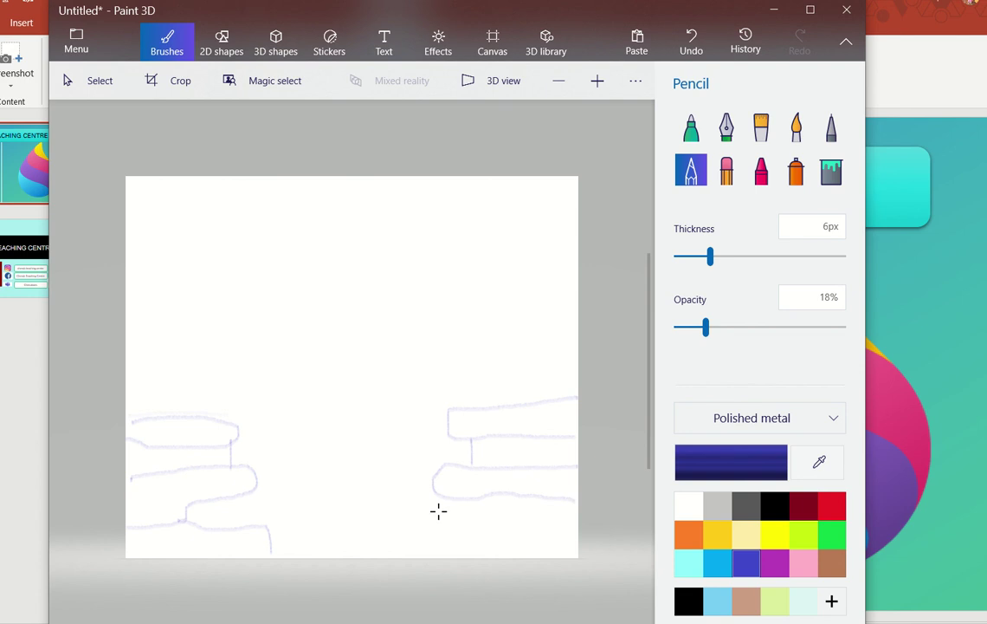
{"action": "mouse_move", "coordinate": [455, 500]}
{"action": "left_mouse_down"}
{"action": "mouse_move", "coordinate": [452, 518]}
{"action": "mouse_move", "coordinate": [486, 529]}
{"action": "mouse_move", "coordinate": [517, 559]}
{"action": "left_mouse_up"}
Sketch a pointed peak above each slab stack and a small circle between them near the canvas's upper edge
{"action": "mouse_move", "coordinate": [128, 384]}
{"action": "left_mouse_down"}
{"action": "mouse_move", "coordinate": [184, 261]}
{"action": "mouse_move", "coordinate": [208, 258]}
{"action": "mouse_move", "coordinate": [270, 342]}
{"action": "mouse_move", "coordinate": [290, 403]}
{"action": "mouse_move", "coordinate": [266, 402]}
{"action": "mouse_move", "coordinate": [235, 424]}
{"action": "left_mouse_up"}
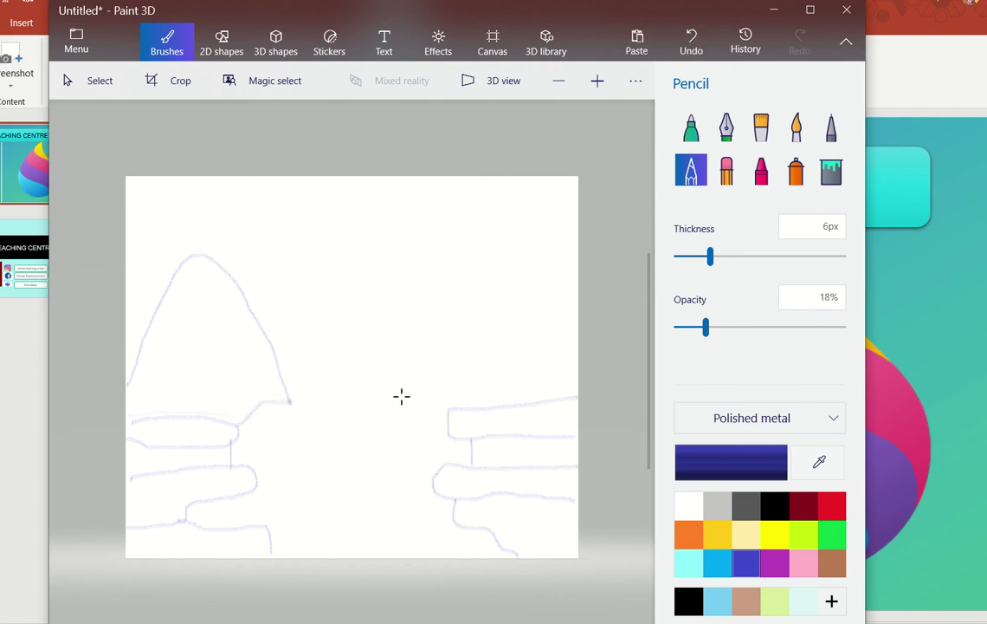
{"action": "mouse_move", "coordinate": [400, 396]}
{"action": "left_mouse_down"}
{"action": "mouse_move", "coordinate": [498, 249]}
{"action": "mouse_move", "coordinate": [516, 238]}
{"action": "mouse_move", "coordinate": [530, 242]}
{"action": "mouse_move", "coordinate": [576, 390]}
{"action": "left_mouse_up"}
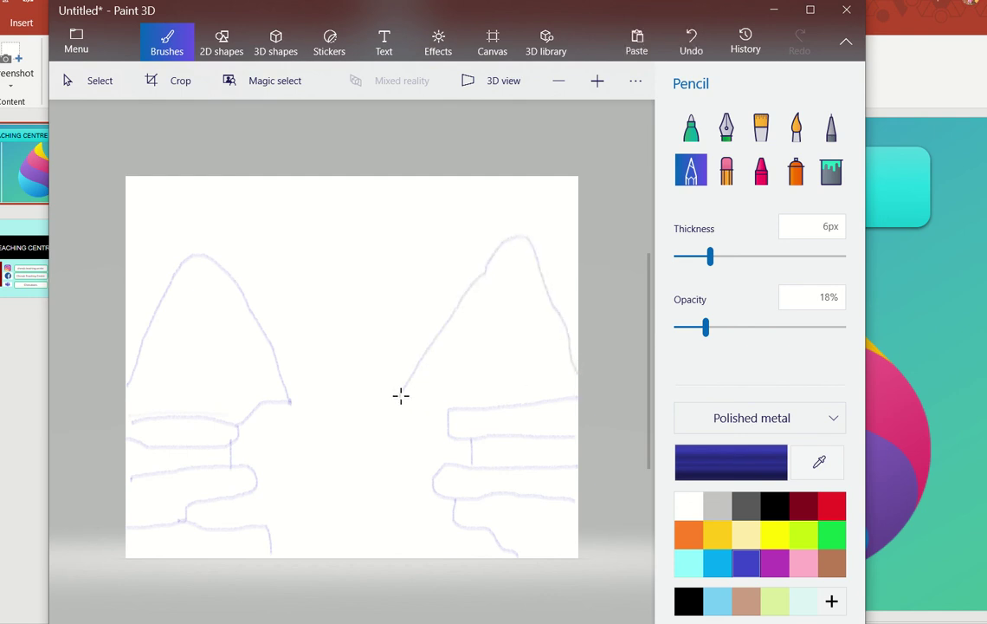
{"action": "left_click_drag", "start_coordinate": [399, 395], "coordinate": [448, 411]}
{"action": "mouse_move", "coordinate": [347, 197]}
{"action": "left_mouse_down"}
{"action": "mouse_move", "coordinate": [309, 214]}
{"action": "mouse_move", "coordinate": [313, 232]}
{"action": "mouse_move", "coordinate": [325, 243]}
{"action": "mouse_move", "coordinate": [365, 224]}
{"action": "left_mouse_up"}
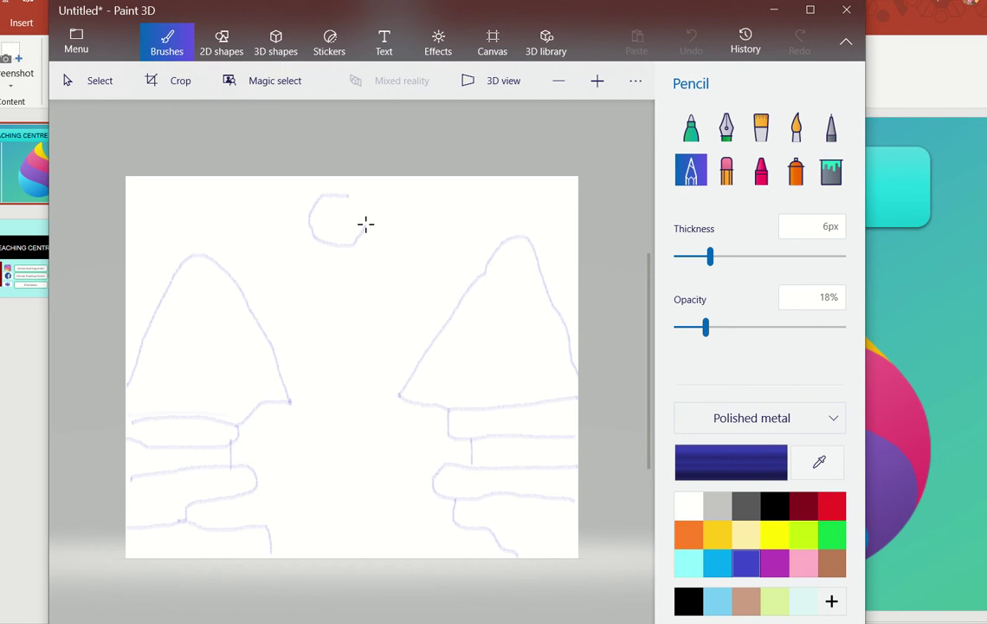
{"action": "left_click_drag", "start_coordinate": [329, 192], "coordinate": [329, 193]}
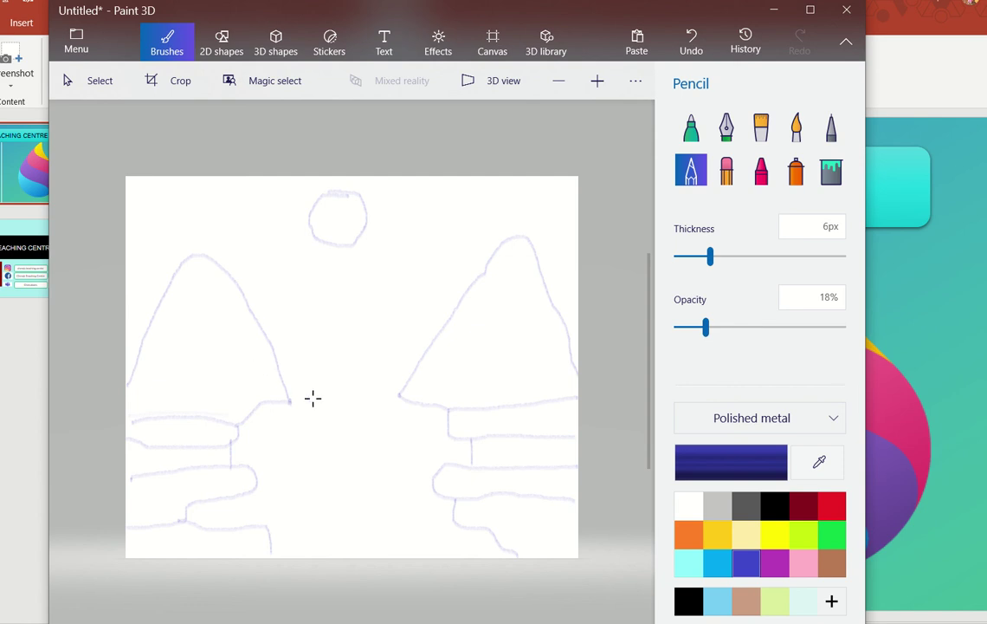
Paint the wide slabs of both stacks dark grey with the 50 px Watercolour brush at 75% opacity
{"action": "left_click", "coordinate": [798, 128]}
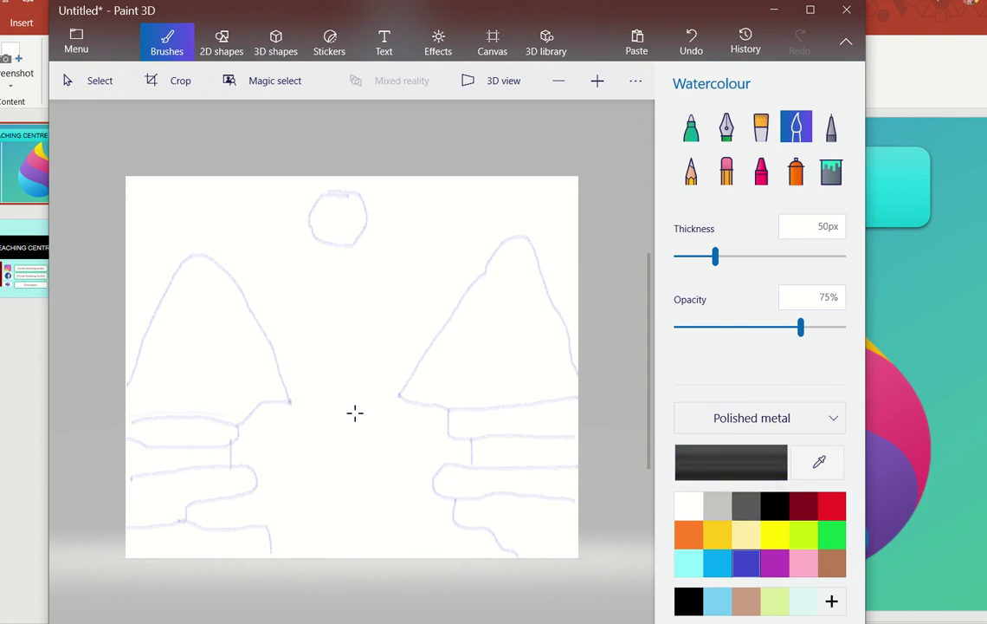
{"action": "mouse_move", "coordinate": [139, 425]}
{"action": "left_mouse_down"}
{"action": "mouse_move", "coordinate": [189, 433]}
{"action": "mouse_move", "coordinate": [144, 435]}
{"action": "mouse_move", "coordinate": [208, 443]}
{"action": "mouse_move", "coordinate": [231, 432]}
{"action": "mouse_move", "coordinate": [215, 421]}
{"action": "mouse_move", "coordinate": [149, 425]}
{"action": "mouse_move", "coordinate": [237, 428]}
{"action": "mouse_move", "coordinate": [205, 436]}
{"action": "left_mouse_up"}
{"action": "mouse_move", "coordinate": [154, 477]}
{"action": "left_mouse_down"}
{"action": "mouse_move", "coordinate": [137, 477]}
{"action": "mouse_move", "coordinate": [135, 515]}
{"action": "mouse_move", "coordinate": [156, 517]}
{"action": "mouse_move", "coordinate": [250, 477]}
{"action": "mouse_move", "coordinate": [132, 481]}
{"action": "mouse_move", "coordinate": [153, 503]}
{"action": "mouse_move", "coordinate": [159, 492]}
{"action": "mouse_move", "coordinate": [148, 502]}
{"action": "mouse_move", "coordinate": [139, 451]}
{"action": "left_mouse_up"}
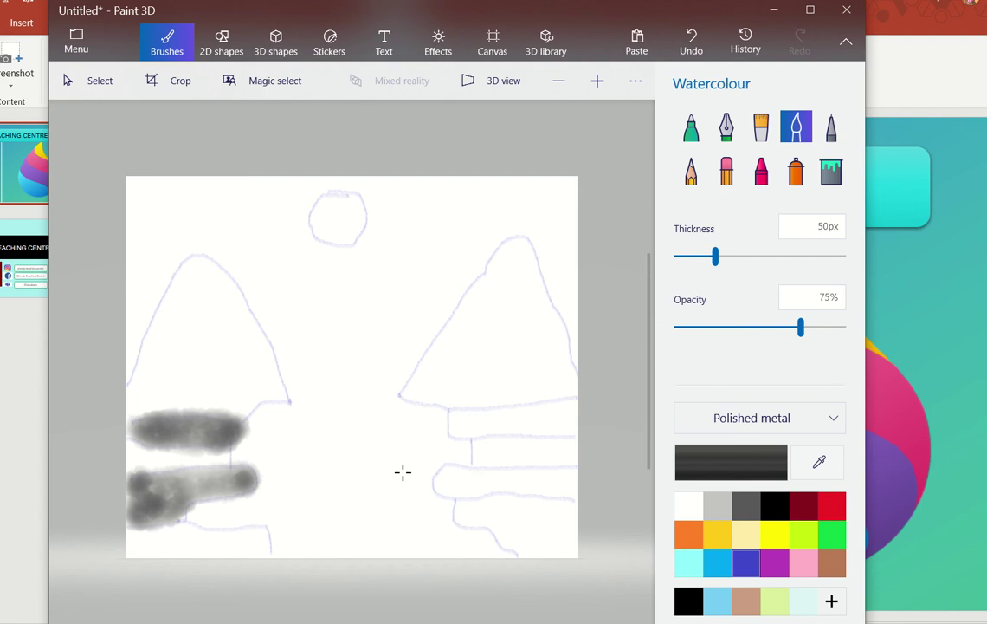
{"action": "mouse_move", "coordinate": [452, 413]}
{"action": "left_mouse_down"}
{"action": "mouse_move", "coordinate": [501, 423]}
{"action": "mouse_move", "coordinate": [466, 430]}
{"action": "mouse_move", "coordinate": [456, 427]}
{"action": "mouse_move", "coordinate": [569, 424]}
{"action": "mouse_move", "coordinate": [567, 404]}
{"action": "mouse_move", "coordinate": [452, 410]}
{"action": "mouse_move", "coordinate": [455, 422]}
{"action": "mouse_move", "coordinate": [557, 423]}
{"action": "left_mouse_up"}
{"action": "mouse_move", "coordinate": [452, 476]}
{"action": "left_mouse_down"}
{"action": "mouse_move", "coordinate": [443, 479]}
{"action": "mouse_move", "coordinate": [502, 489]}
{"action": "mouse_move", "coordinate": [588, 482]}
{"action": "mouse_move", "coordinate": [569, 483]}
{"action": "mouse_move", "coordinate": [562, 470]}
{"action": "mouse_move", "coordinate": [448, 481]}
{"action": "mouse_move", "coordinate": [575, 497]}
{"action": "left_mouse_up"}
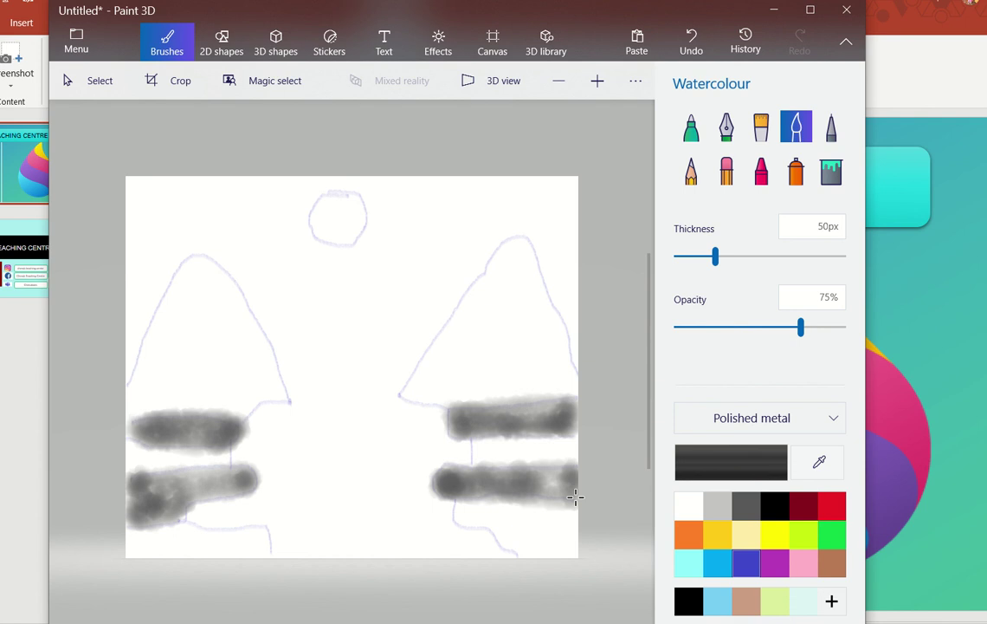
Fill the gaps between the dark slabs and the base areas of both stacks with light grey watercolour
{"action": "left_click", "coordinate": [724, 513]}
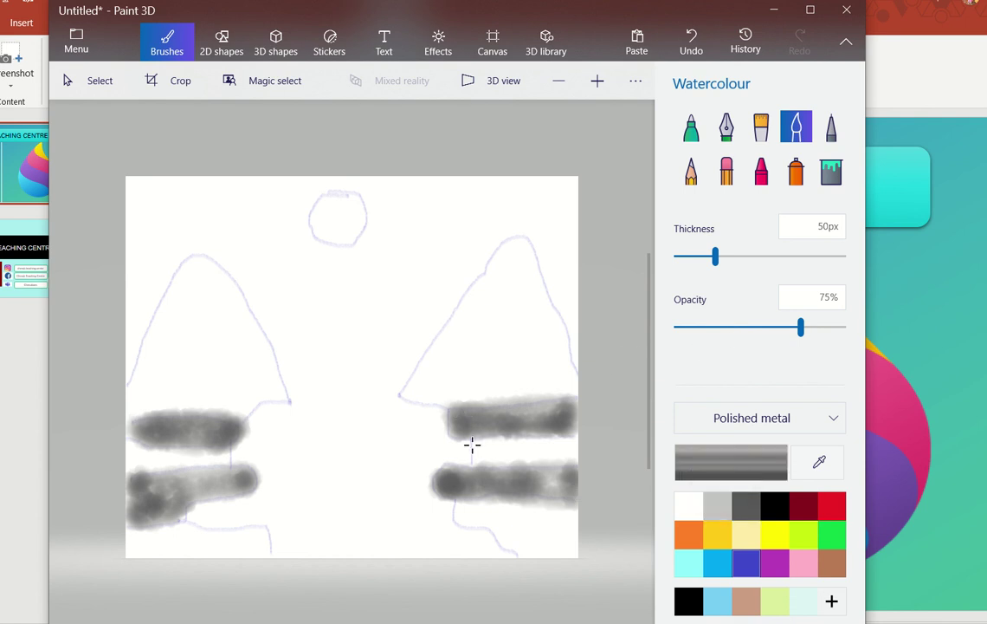
{"action": "mouse_move", "coordinate": [472, 445]}
{"action": "left_mouse_down"}
{"action": "mouse_move", "coordinate": [568, 453]}
{"action": "mouse_move", "coordinate": [575, 438]}
{"action": "mouse_move", "coordinate": [573, 451]}
{"action": "mouse_move", "coordinate": [511, 463]}
{"action": "left_mouse_up"}
{"action": "mouse_move", "coordinate": [461, 503]}
{"action": "left_mouse_down"}
{"action": "mouse_move", "coordinate": [492, 521]}
{"action": "mouse_move", "coordinate": [471, 510]}
{"action": "mouse_move", "coordinate": [540, 512]}
{"action": "mouse_move", "coordinate": [491, 516]}
{"action": "mouse_move", "coordinate": [526, 523]}
{"action": "mouse_move", "coordinate": [571, 515]}
{"action": "mouse_move", "coordinate": [573, 552]}
{"action": "mouse_move", "coordinate": [529, 544]}
{"action": "mouse_move", "coordinate": [554, 541]}
{"action": "mouse_move", "coordinate": [531, 531]}
{"action": "mouse_move", "coordinate": [496, 531]}
{"action": "mouse_move", "coordinate": [532, 549]}
{"action": "left_mouse_up"}
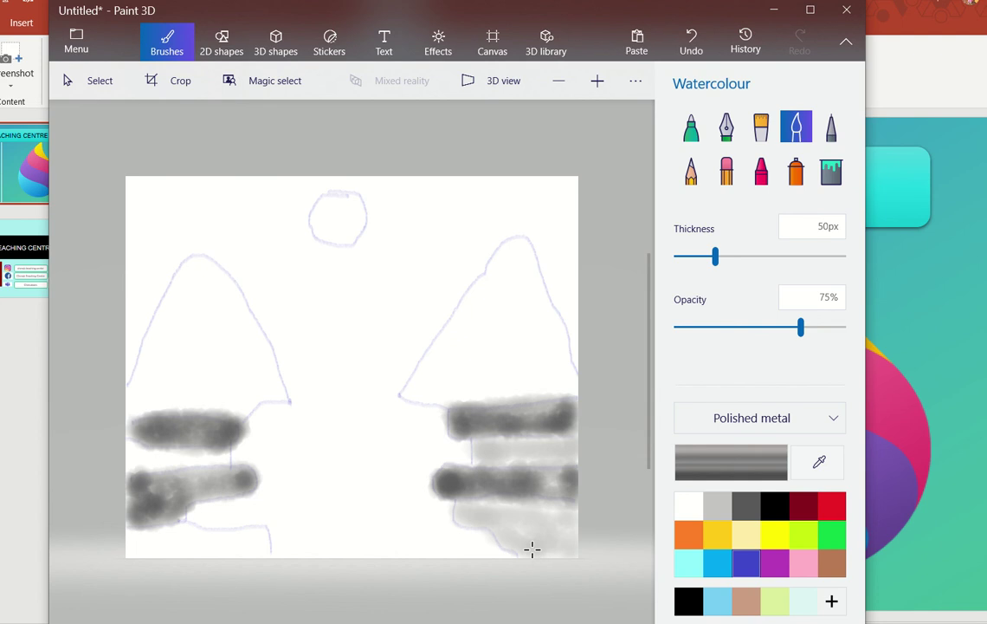
{"action": "mouse_move", "coordinate": [225, 460]}
{"action": "left_mouse_down"}
{"action": "mouse_move", "coordinate": [194, 453]}
{"action": "mouse_move", "coordinate": [234, 456]}
{"action": "mouse_move", "coordinate": [137, 450]}
{"action": "mouse_move", "coordinate": [147, 464]}
{"action": "left_mouse_up"}
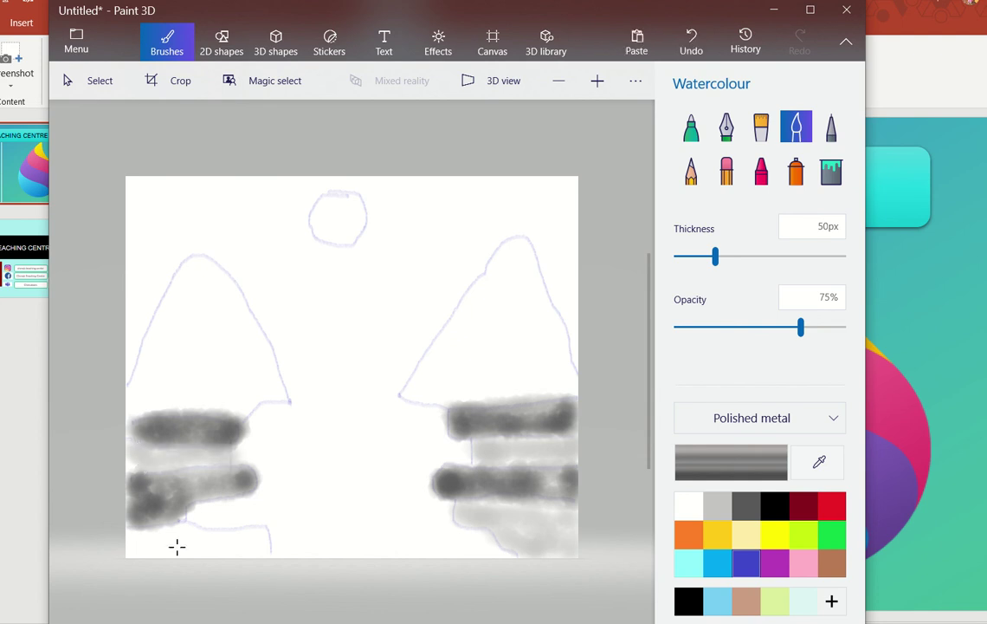
{"action": "mouse_move", "coordinate": [181, 526]}
{"action": "left_mouse_down"}
{"action": "mouse_move", "coordinate": [257, 535]}
{"action": "mouse_move", "coordinate": [262, 547]}
{"action": "mouse_move", "coordinate": [198, 549]}
{"action": "mouse_move", "coordinate": [190, 542]}
{"action": "mouse_move", "coordinate": [211, 539]}
{"action": "mouse_move", "coordinate": [161, 531]}
{"action": "mouse_move", "coordinate": [172, 526]}
{"action": "mouse_move", "coordinate": [125, 535]}
{"action": "mouse_move", "coordinate": [128, 551]}
{"action": "mouse_move", "coordinate": [144, 557]}
{"action": "mouse_move", "coordinate": [173, 556]}
{"action": "mouse_move", "coordinate": [134, 549]}
{"action": "mouse_move", "coordinate": [211, 549]}
{"action": "mouse_move", "coordinate": [170, 551]}
{"action": "left_mouse_up"}
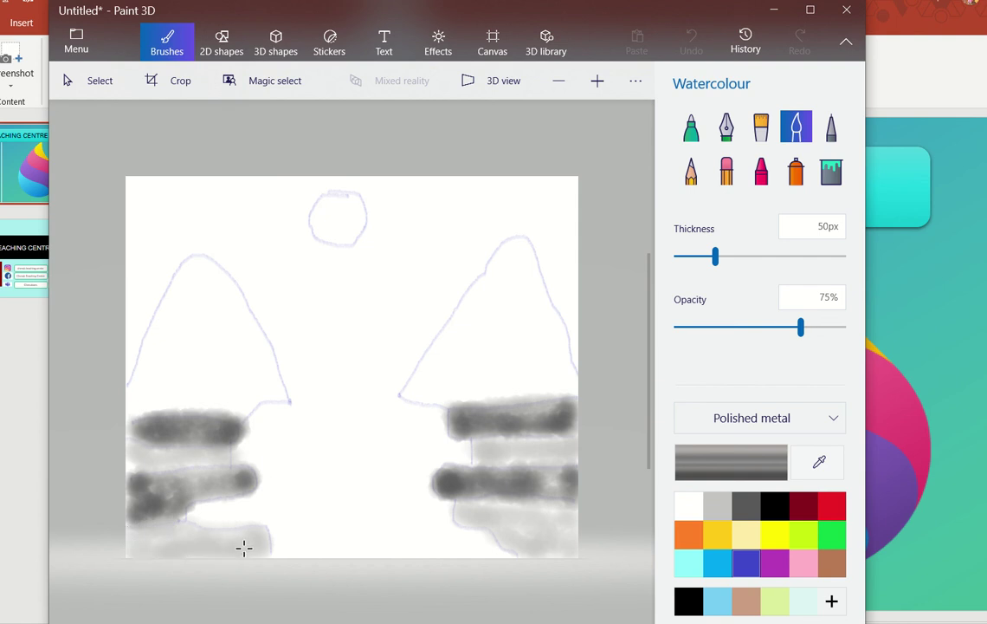
{"action": "left_click_drag", "start_coordinate": [250, 547], "coordinate": [253, 550]}
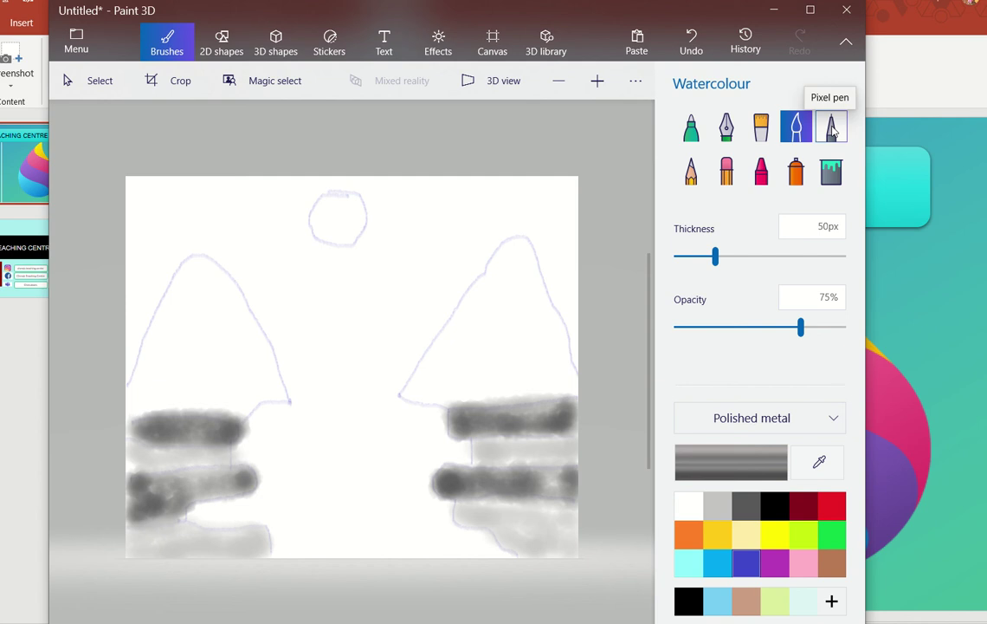
Set up the Pixel pen in dark red at 31% opacity, undoing a test stroke on the left peak
{"action": "left_click", "coordinate": [833, 128]}
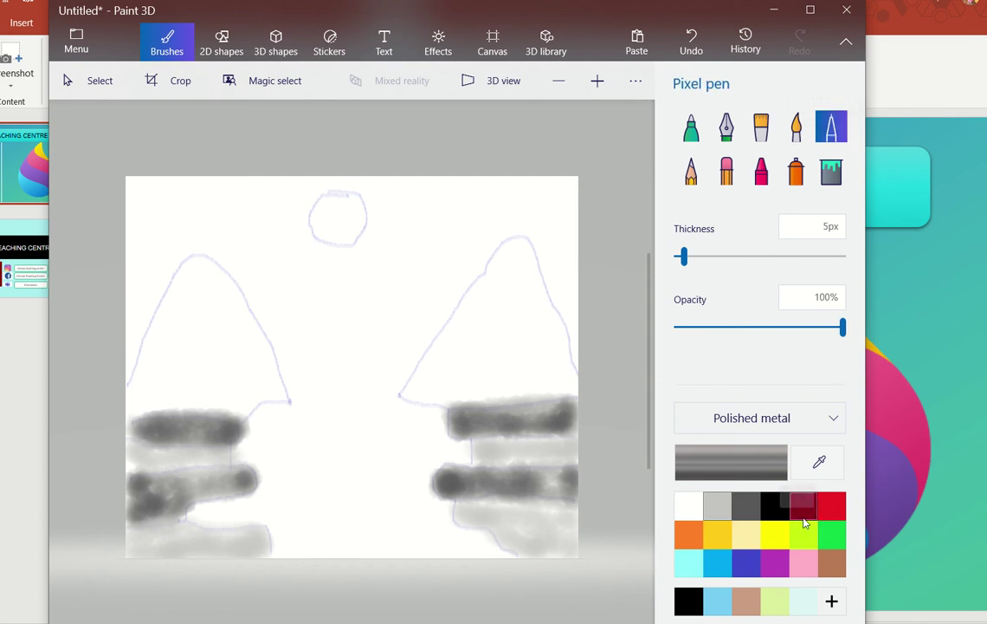
{"action": "left_click", "coordinate": [805, 518]}
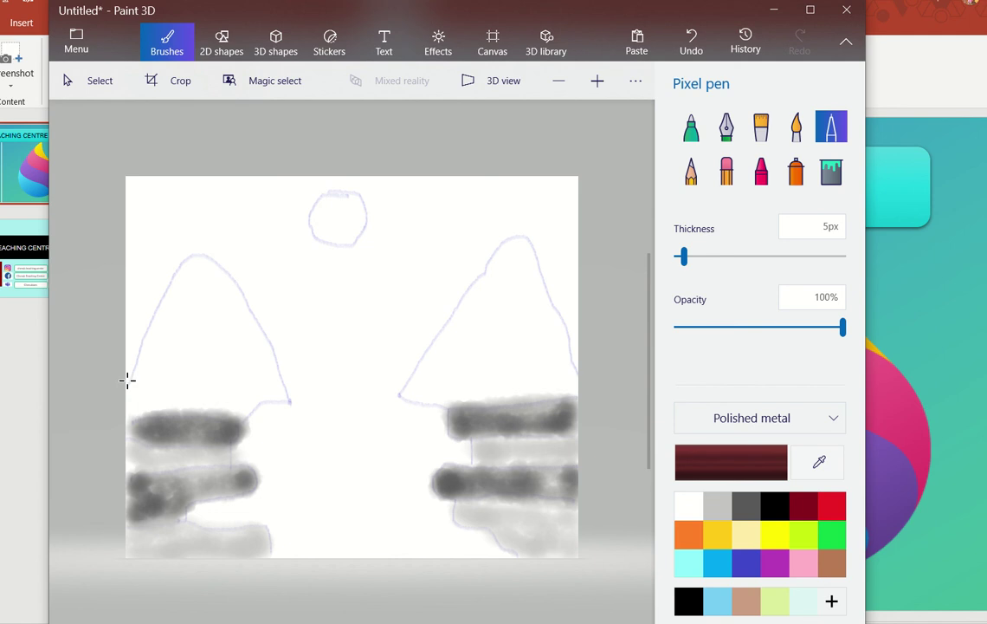
{"action": "left_click_drag", "start_coordinate": [126, 381], "coordinate": [137, 350]}
{"action": "left_click_drag", "start_coordinate": [845, 329], "coordinate": [731, 334]}
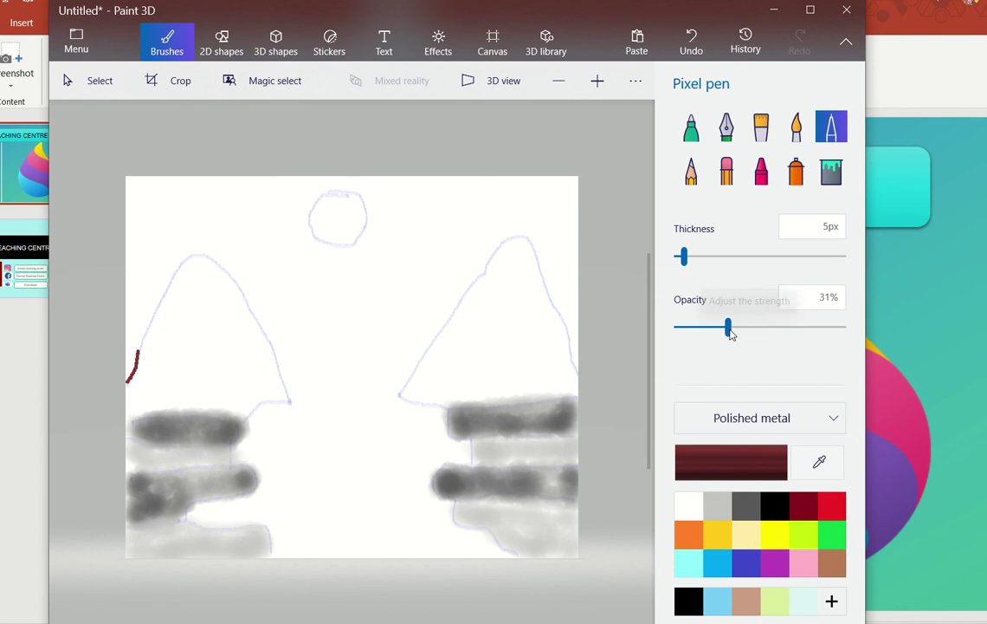
{"action": "left_click", "coordinate": [692, 45]}
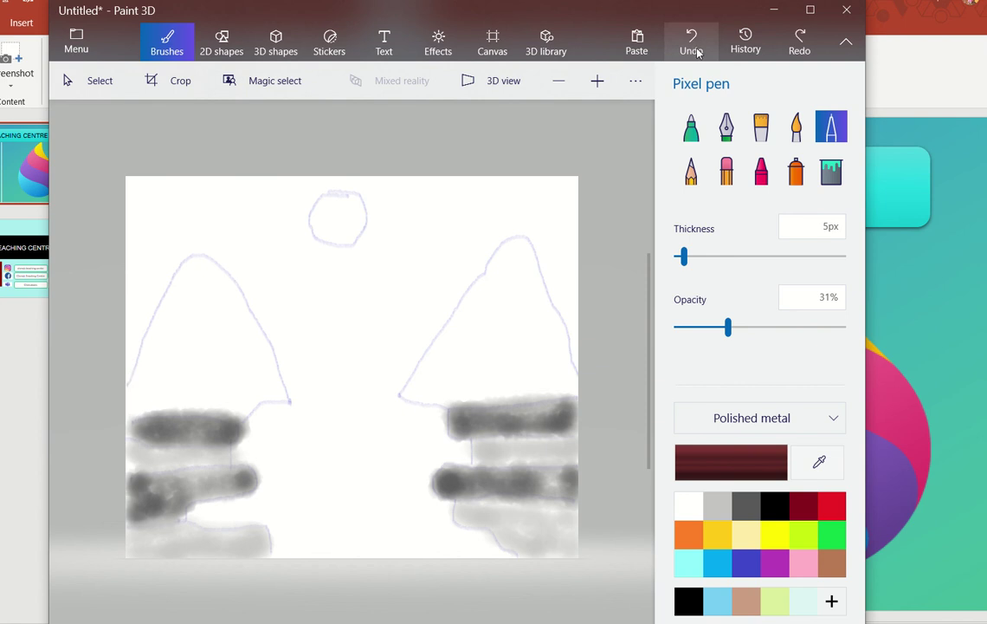
Turn on recording in the drawing's history and return to the canvas
{"action": "left_click", "coordinate": [751, 57]}
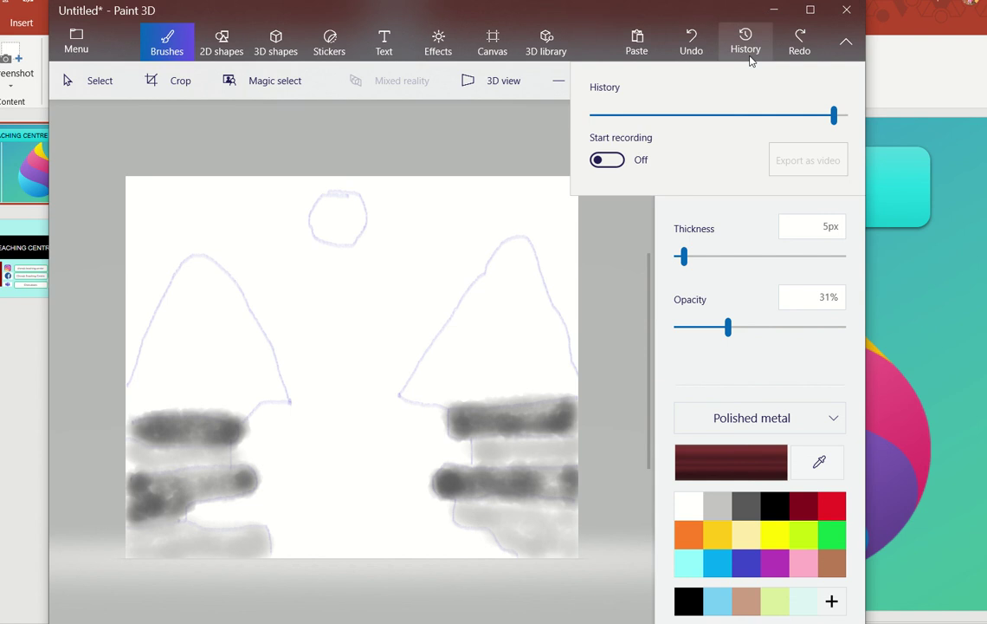
{"action": "left_click", "coordinate": [615, 163]}
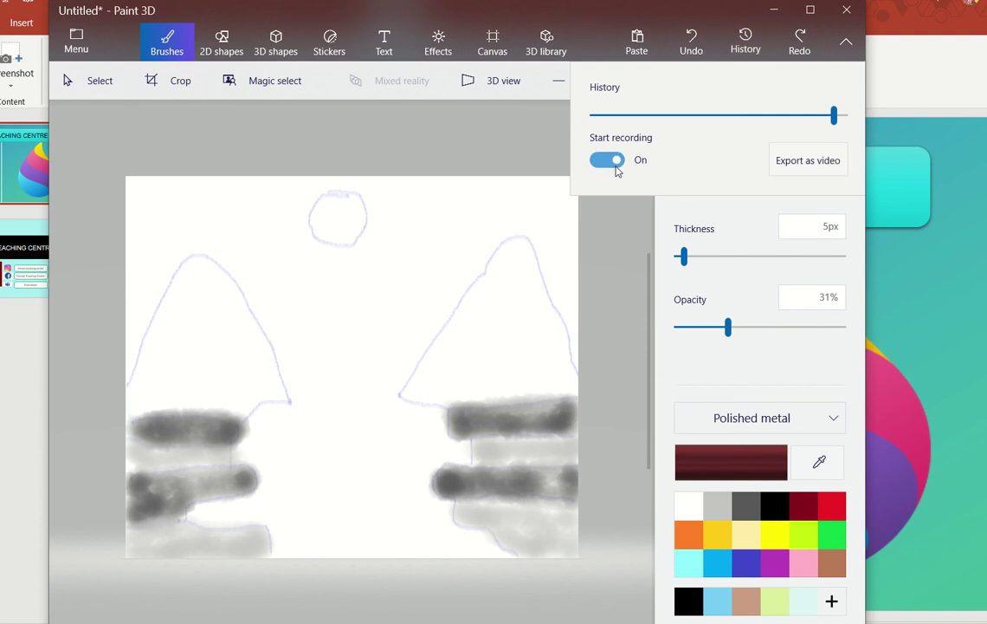
{"action": "left_click", "coordinate": [540, 134]}
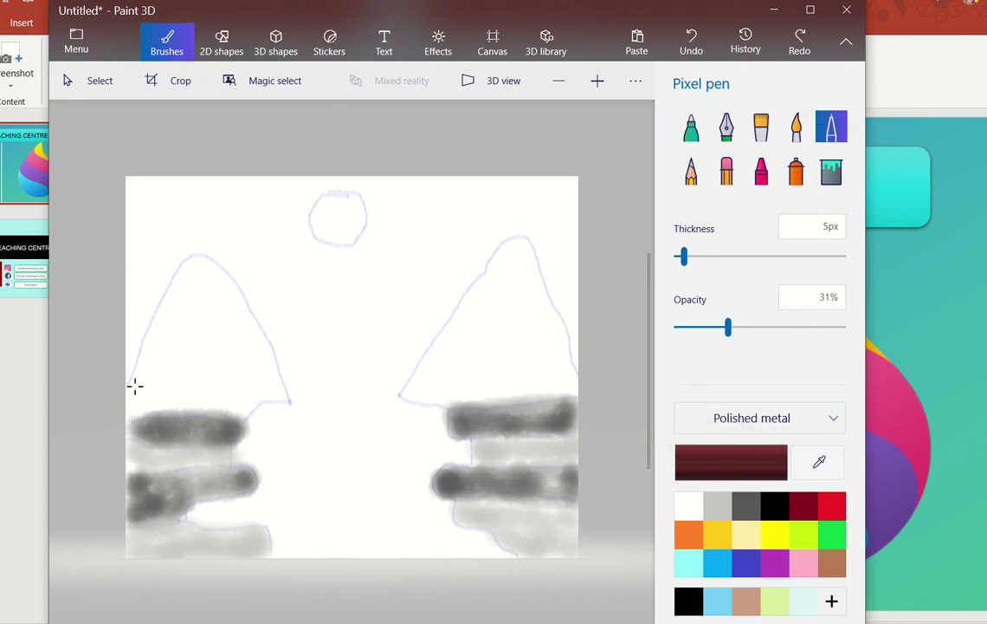
Trace the outlines of both peaks in dark red with the 5 px Pixel pen
{"action": "mouse_move", "coordinate": [128, 387]}
{"action": "left_mouse_down"}
{"action": "mouse_move", "coordinate": [159, 292]}
{"action": "mouse_move", "coordinate": [190, 255]}
{"action": "mouse_move", "coordinate": [205, 256]}
{"action": "mouse_move", "coordinate": [234, 285]}
{"action": "mouse_move", "coordinate": [292, 402]}
{"action": "left_mouse_up"}
{"action": "mouse_move", "coordinate": [399, 393]}
{"action": "left_mouse_down"}
{"action": "mouse_move", "coordinate": [493, 248]}
{"action": "mouse_move", "coordinate": [517, 233]}
{"action": "mouse_move", "coordinate": [579, 379]}
{"action": "left_mouse_up"}
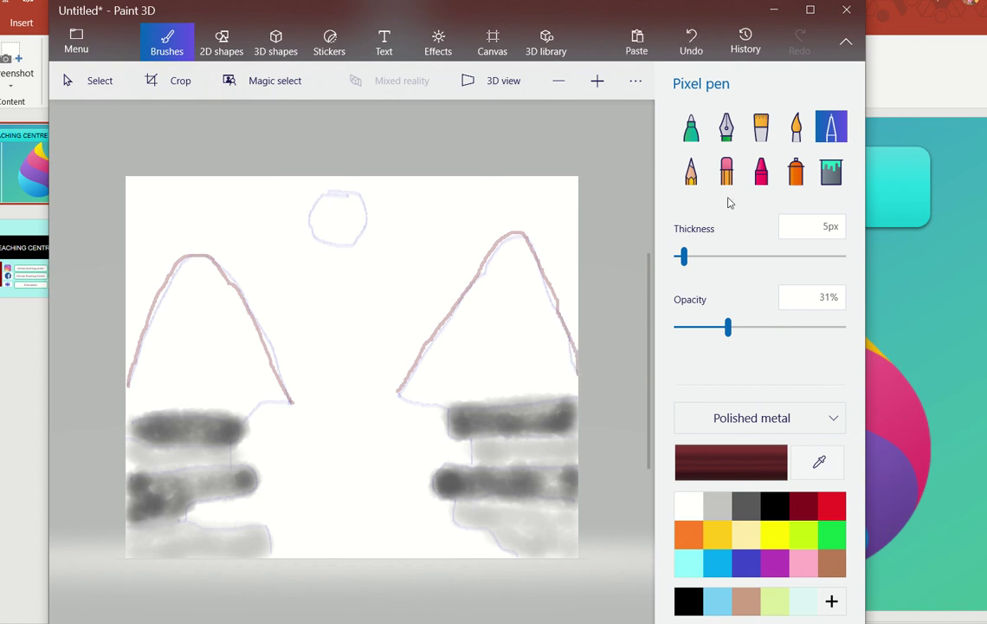
Set up the Crayon with a new custom light beige-brown colour, hex ccb2a3, based on the palette's Brown
{"action": "left_click", "coordinate": [762, 172]}
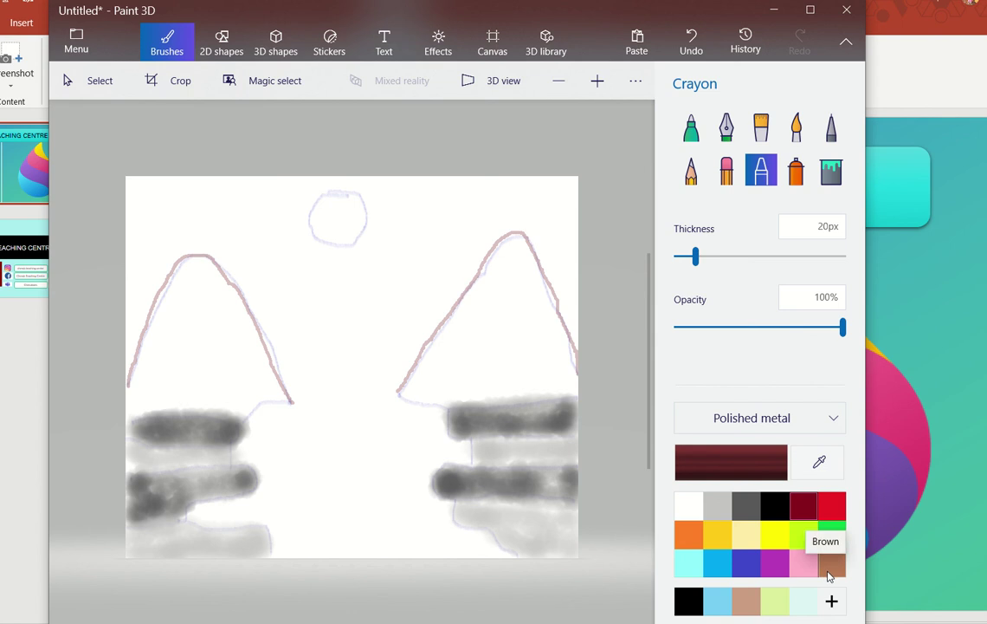
{"action": "left_click", "coordinate": [830, 568]}
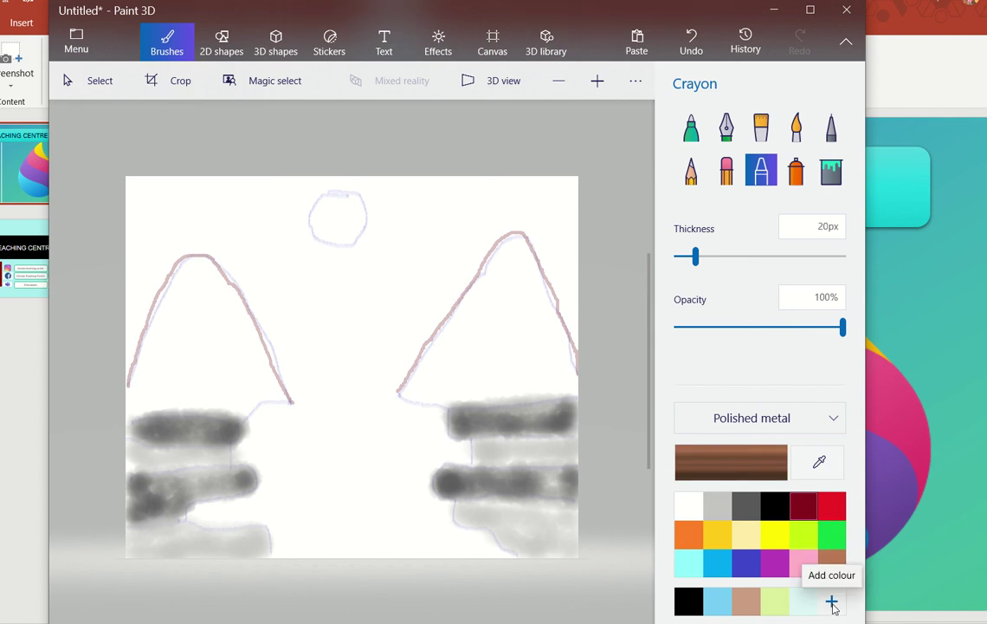
{"action": "left_click", "coordinate": [832, 603]}
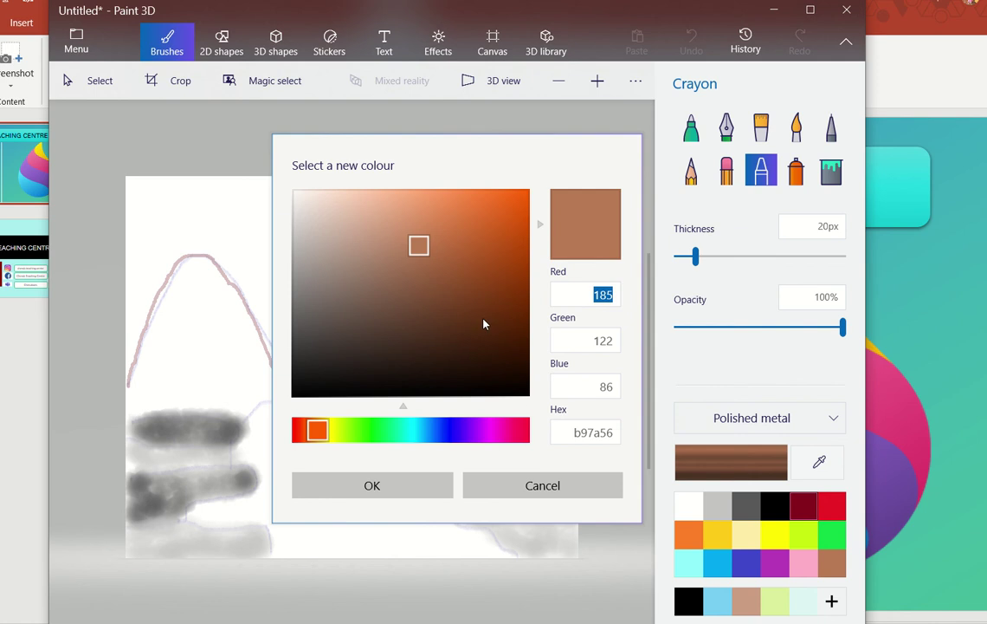
{"action": "left_click", "coordinate": [393, 238]}
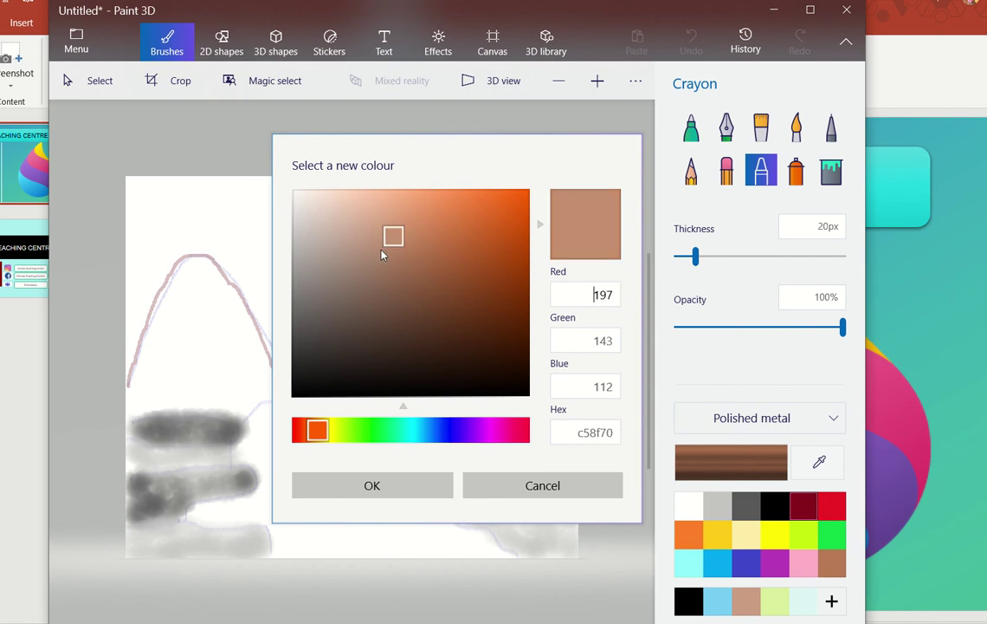
{"action": "left_click", "coordinate": [373, 243]}
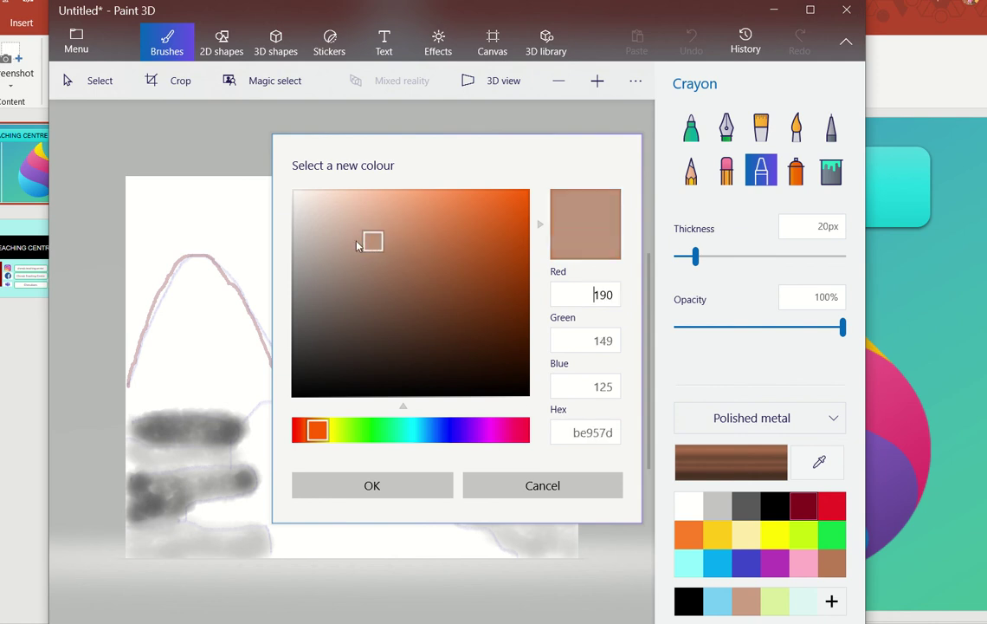
{"action": "left_click", "coordinate": [357, 245]}
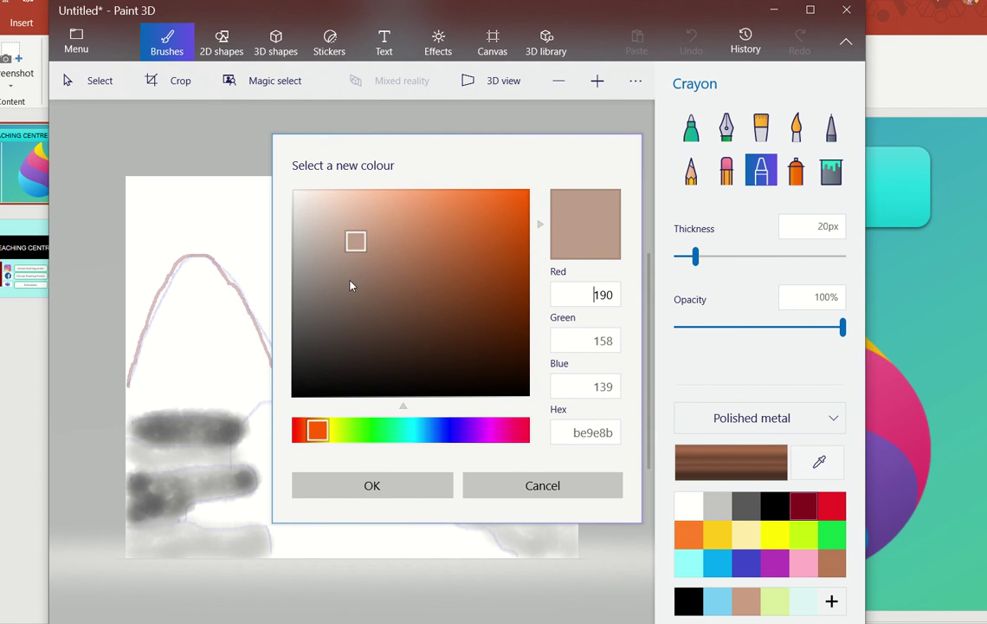
{"action": "left_click", "coordinate": [340, 233]}
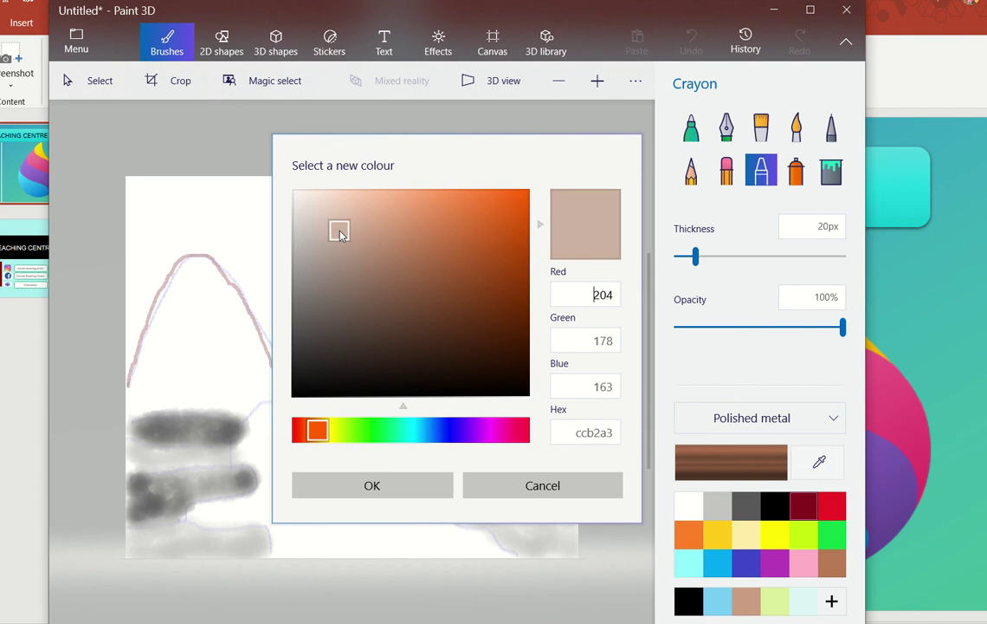
{"action": "left_click", "coordinate": [399, 485]}
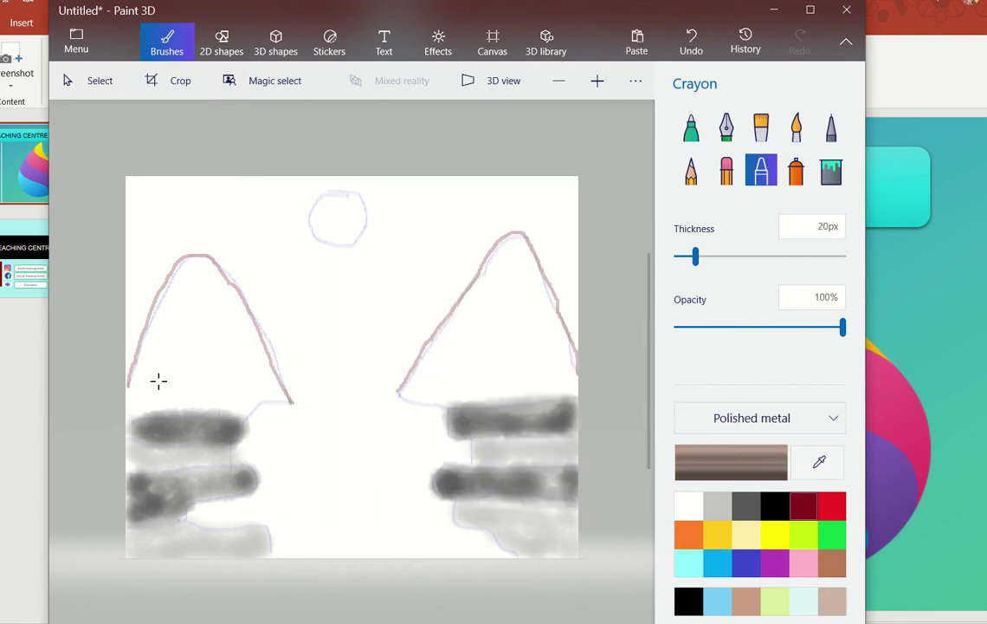
Shade the left slopes of both peaks with the 20 px beige crayon, covering their left outlines
{"action": "mouse_move", "coordinate": [139, 378]}
{"action": "left_mouse_down"}
{"action": "mouse_move", "coordinate": [177, 297]}
{"action": "mouse_move", "coordinate": [167, 332]}
{"action": "mouse_move", "coordinate": [179, 275]}
{"action": "mouse_move", "coordinate": [152, 330]}
{"action": "mouse_move", "coordinate": [157, 302]}
{"action": "mouse_move", "coordinate": [142, 382]}
{"action": "mouse_move", "coordinate": [187, 320]}
{"action": "mouse_move", "coordinate": [174, 342]}
{"action": "mouse_move", "coordinate": [200, 278]}
{"action": "mouse_move", "coordinate": [196, 298]}
{"action": "mouse_move", "coordinate": [198, 281]}
{"action": "mouse_move", "coordinate": [186, 270]}
{"action": "mouse_move", "coordinate": [201, 266]}
{"action": "mouse_move", "coordinate": [201, 278]}
{"action": "mouse_move", "coordinate": [190, 272]}
{"action": "mouse_move", "coordinate": [197, 263]}
{"action": "mouse_move", "coordinate": [213, 288]}
{"action": "mouse_move", "coordinate": [169, 385]}
{"action": "mouse_move", "coordinate": [186, 336]}
{"action": "mouse_move", "coordinate": [162, 374]}
{"action": "mouse_move", "coordinate": [165, 352]}
{"action": "mouse_move", "coordinate": [154, 369]}
{"action": "mouse_move", "coordinate": [208, 286]}
{"action": "left_mouse_up"}
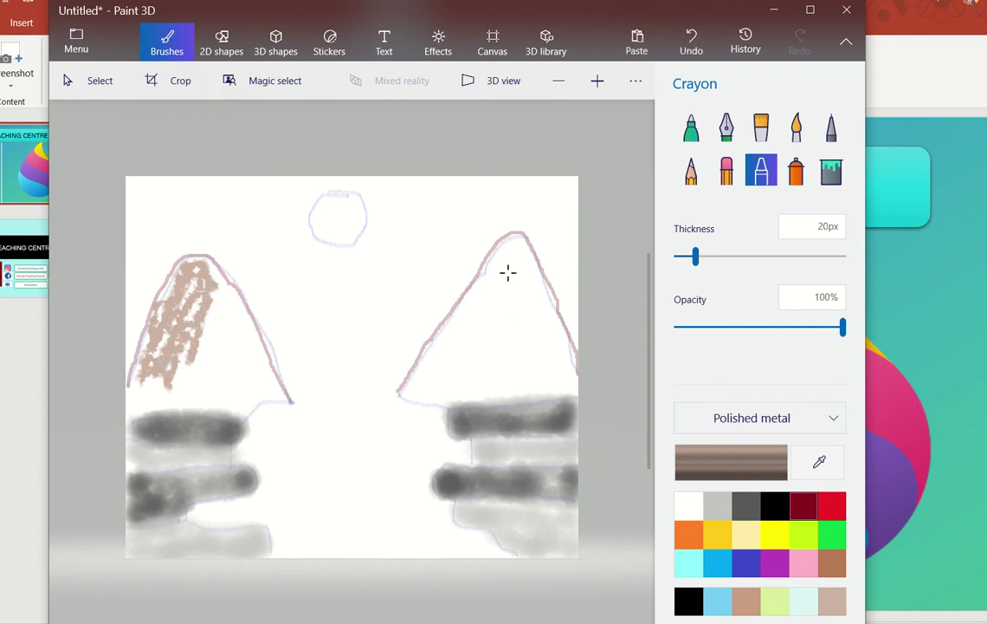
{"action": "mouse_move", "coordinate": [509, 273]}
{"action": "left_mouse_down"}
{"action": "mouse_move", "coordinate": [518, 243]}
{"action": "mouse_move", "coordinate": [507, 262]}
{"action": "mouse_move", "coordinate": [503, 249]}
{"action": "mouse_move", "coordinate": [455, 337]}
{"action": "mouse_move", "coordinate": [490, 296]}
{"action": "mouse_move", "coordinate": [446, 347]}
{"action": "mouse_move", "coordinate": [492, 270]}
{"action": "mouse_move", "coordinate": [419, 382]}
{"action": "mouse_move", "coordinate": [446, 341]}
{"action": "mouse_move", "coordinate": [421, 375]}
{"action": "mouse_move", "coordinate": [502, 309]}
{"action": "mouse_move", "coordinate": [494, 317]}
{"action": "mouse_move", "coordinate": [498, 292]}
{"action": "mouse_move", "coordinate": [471, 347]}
{"action": "mouse_move", "coordinate": [481, 321]}
{"action": "mouse_move", "coordinate": [451, 361]}
{"action": "mouse_move", "coordinate": [488, 283]}
{"action": "mouse_move", "coordinate": [443, 381]}
{"action": "mouse_move", "coordinate": [421, 387]}
{"action": "mouse_move", "coordinate": [428, 371]}
{"action": "mouse_move", "coordinate": [410, 387]}
{"action": "mouse_move", "coordinate": [460, 372]}
{"action": "mouse_move", "coordinate": [507, 299]}
{"action": "mouse_move", "coordinate": [485, 340]}
{"action": "mouse_move", "coordinate": [497, 282]}
{"action": "mouse_move", "coordinate": [511, 296]}
{"action": "mouse_move", "coordinate": [516, 251]}
{"action": "left_mouse_up"}
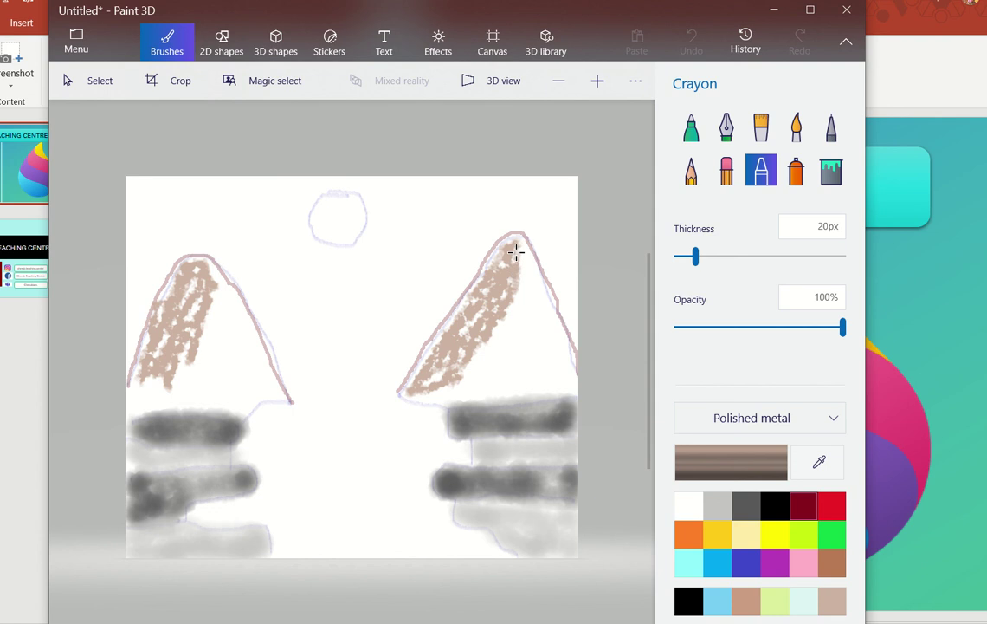
{"action": "mouse_move", "coordinate": [478, 338]}
{"action": "left_mouse_down"}
{"action": "mouse_move", "coordinate": [412, 391]}
{"action": "mouse_move", "coordinate": [431, 340]}
{"action": "mouse_move", "coordinate": [516, 236]}
{"action": "mouse_move", "coordinate": [515, 287]}
{"action": "left_mouse_up"}
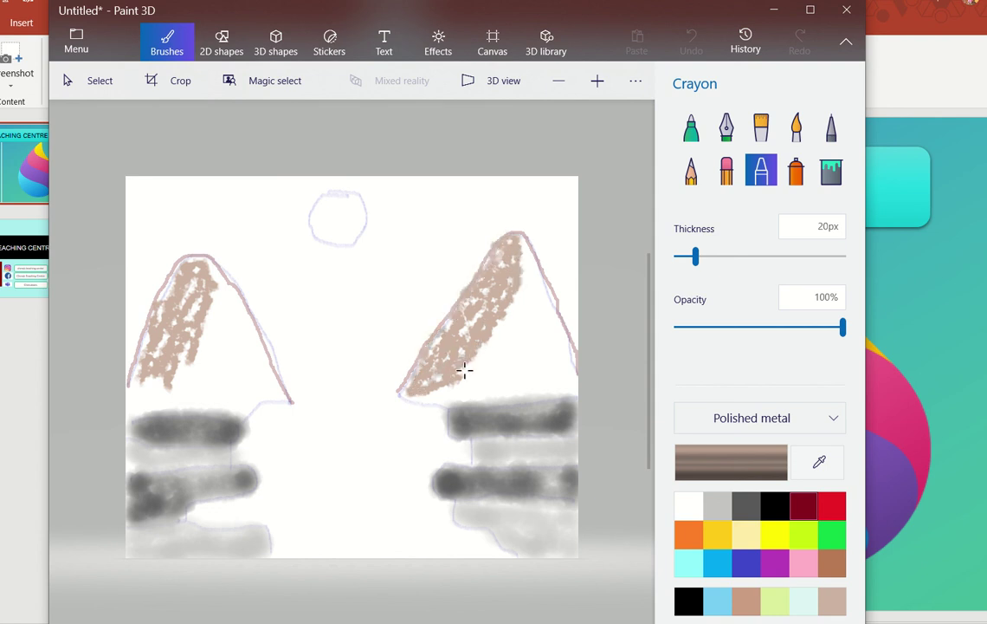
{"action": "mouse_move", "coordinate": [465, 370]}
{"action": "left_mouse_down"}
{"action": "mouse_move", "coordinate": [425, 395]}
{"action": "mouse_move", "coordinate": [400, 395]}
{"action": "left_mouse_up"}
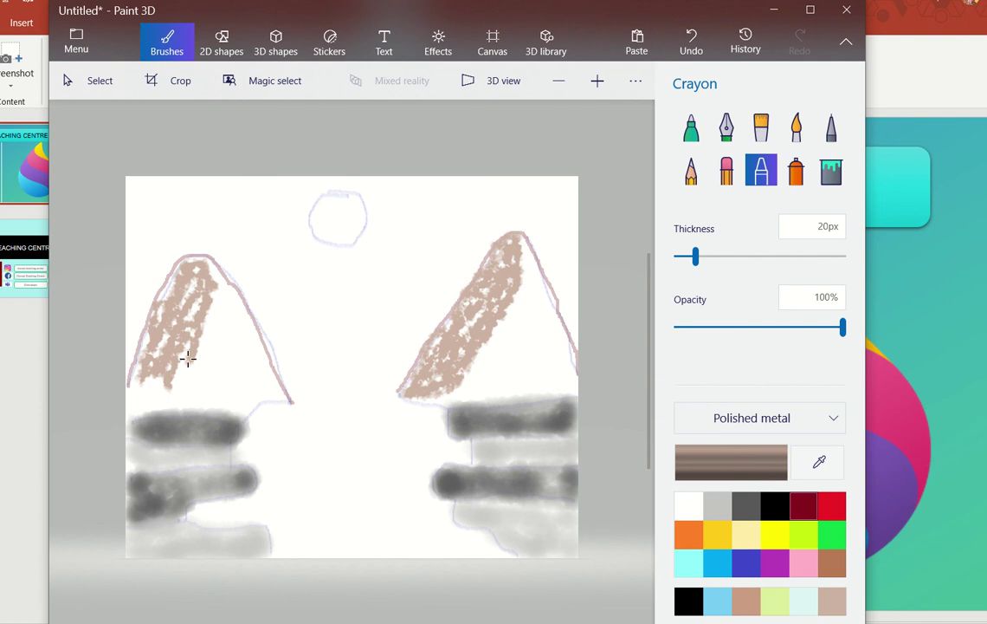
{"action": "mouse_move", "coordinate": [129, 381]}
{"action": "left_mouse_down"}
{"action": "mouse_move", "coordinate": [180, 249]}
{"action": "mouse_move", "coordinate": [214, 258]}
{"action": "mouse_move", "coordinate": [188, 250]}
{"action": "mouse_move", "coordinate": [187, 261]}
{"action": "mouse_move", "coordinate": [180, 249]}
{"action": "mouse_move", "coordinate": [170, 272]}
{"action": "mouse_move", "coordinate": [176, 251]}
{"action": "mouse_move", "coordinate": [161, 292]}
{"action": "left_mouse_up"}
{"action": "mouse_move", "coordinate": [152, 332]}
{"action": "left_mouse_down"}
{"action": "mouse_move", "coordinate": [169, 243]}
{"action": "mouse_move", "coordinate": [150, 263]}
{"action": "mouse_move", "coordinate": [156, 328]}
{"action": "left_mouse_up"}
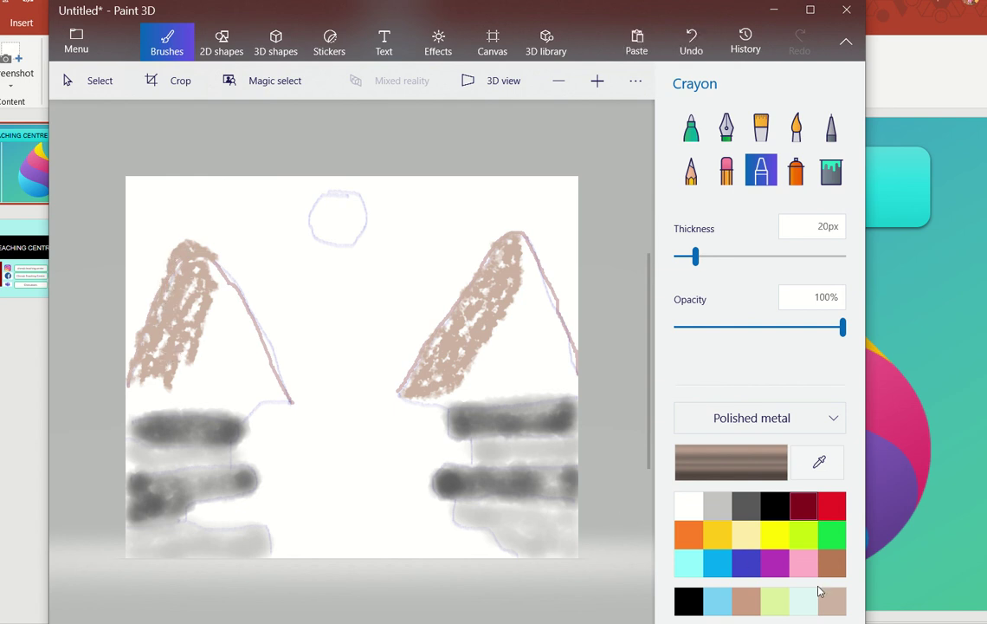
Shade the right slopes of both peaks and the left peak's base with Brown crayon at 20 px
{"action": "left_click", "coordinate": [832, 563]}
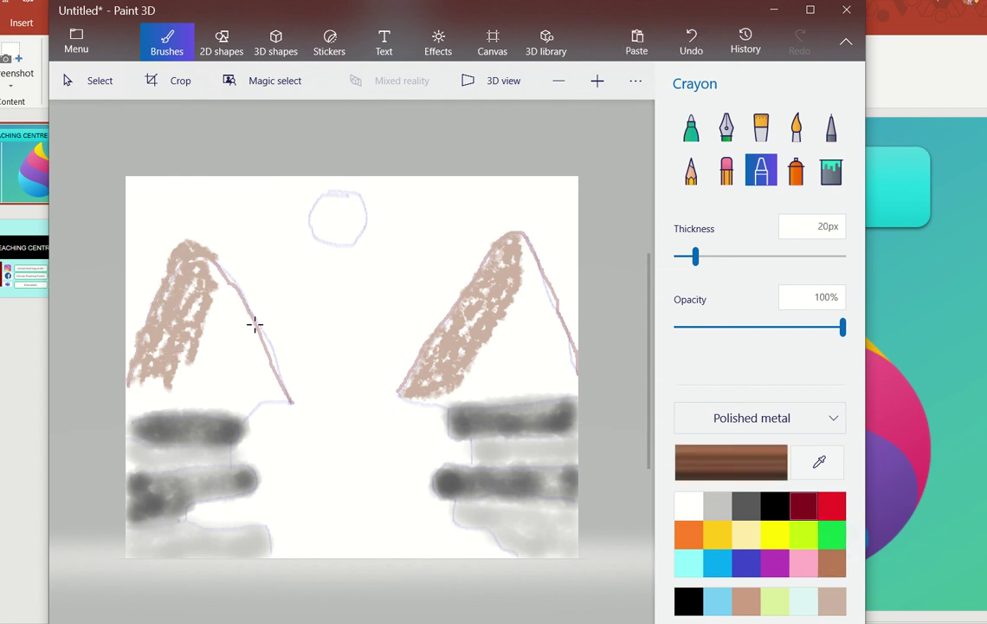
{"action": "mouse_move", "coordinate": [220, 304]}
{"action": "left_mouse_down"}
{"action": "mouse_move", "coordinate": [202, 358]}
{"action": "mouse_move", "coordinate": [211, 300]}
{"action": "mouse_move", "coordinate": [205, 361]}
{"action": "mouse_move", "coordinate": [211, 319]}
{"action": "mouse_move", "coordinate": [222, 336]}
{"action": "mouse_move", "coordinate": [209, 276]}
{"action": "mouse_move", "coordinate": [240, 322]}
{"action": "mouse_move", "coordinate": [213, 265]}
{"action": "mouse_move", "coordinate": [245, 309]}
{"action": "mouse_move", "coordinate": [225, 289]}
{"action": "mouse_move", "coordinate": [267, 373]}
{"action": "mouse_move", "coordinate": [223, 306]}
{"action": "mouse_move", "coordinate": [246, 368]}
{"action": "mouse_move", "coordinate": [263, 378]}
{"action": "mouse_move", "coordinate": [237, 346]}
{"action": "mouse_move", "coordinate": [242, 375]}
{"action": "mouse_move", "coordinate": [231, 325]}
{"action": "mouse_move", "coordinate": [216, 373]}
{"action": "mouse_move", "coordinate": [221, 347]}
{"action": "mouse_move", "coordinate": [203, 376]}
{"action": "mouse_move", "coordinate": [204, 354]}
{"action": "mouse_move", "coordinate": [185, 373]}
{"action": "mouse_move", "coordinate": [224, 355]}
{"action": "mouse_move", "coordinate": [234, 393]}
{"action": "mouse_move", "coordinate": [187, 388]}
{"action": "mouse_move", "coordinate": [185, 378]}
{"action": "mouse_move", "coordinate": [234, 380]}
{"action": "mouse_move", "coordinate": [218, 389]}
{"action": "mouse_move", "coordinate": [239, 365]}
{"action": "mouse_move", "coordinate": [279, 391]}
{"action": "mouse_move", "coordinate": [271, 375]}
{"action": "mouse_move", "coordinate": [274, 386]}
{"action": "mouse_move", "coordinate": [138, 381]}
{"action": "mouse_move", "coordinate": [179, 379]}
{"action": "mouse_move", "coordinate": [143, 387]}
{"action": "left_mouse_up"}
{"action": "mouse_move", "coordinate": [524, 261]}
{"action": "left_mouse_down"}
{"action": "mouse_move", "coordinate": [531, 297]}
{"action": "mouse_move", "coordinate": [521, 244]}
{"action": "mouse_move", "coordinate": [553, 318]}
{"action": "mouse_move", "coordinate": [539, 271]}
{"action": "mouse_move", "coordinate": [543, 320]}
{"action": "mouse_move", "coordinate": [527, 279]}
{"action": "mouse_move", "coordinate": [506, 346]}
{"action": "mouse_move", "coordinate": [526, 292]}
{"action": "mouse_move", "coordinate": [471, 384]}
{"action": "mouse_move", "coordinate": [543, 294]}
{"action": "mouse_move", "coordinate": [524, 338]}
{"action": "mouse_move", "coordinate": [541, 285]}
{"action": "mouse_move", "coordinate": [492, 387]}
{"action": "mouse_move", "coordinate": [495, 372]}
{"action": "mouse_move", "coordinate": [474, 388]}
{"action": "mouse_move", "coordinate": [525, 344]}
{"action": "mouse_move", "coordinate": [524, 359]}
{"action": "mouse_move", "coordinate": [544, 328]}
{"action": "mouse_move", "coordinate": [553, 349]}
{"action": "mouse_move", "coordinate": [535, 318]}
{"action": "mouse_move", "coordinate": [530, 360]}
{"action": "mouse_move", "coordinate": [537, 351]}
{"action": "mouse_move", "coordinate": [547, 361]}
{"action": "mouse_move", "coordinate": [537, 346]}
{"action": "mouse_move", "coordinate": [568, 377]}
{"action": "mouse_move", "coordinate": [494, 395]}
{"action": "mouse_move", "coordinate": [552, 375]}
{"action": "mouse_move", "coordinate": [495, 385]}
{"action": "mouse_move", "coordinate": [543, 367]}
{"action": "mouse_move", "coordinate": [503, 386]}
{"action": "mouse_move", "coordinate": [546, 385]}
{"action": "mouse_move", "coordinate": [546, 369]}
{"action": "mouse_move", "coordinate": [555, 379]}
{"action": "mouse_move", "coordinate": [569, 353]}
{"action": "left_mouse_up"}
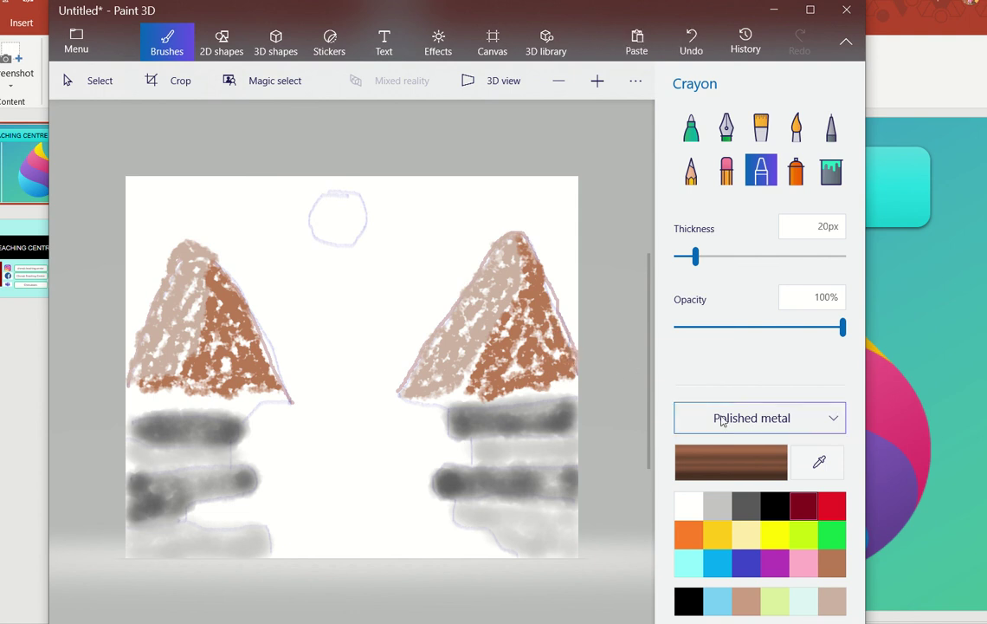
Change the crayon's material to Dull metal and colour the tips of both peaks brown
{"action": "left_click", "coordinate": [836, 422]}
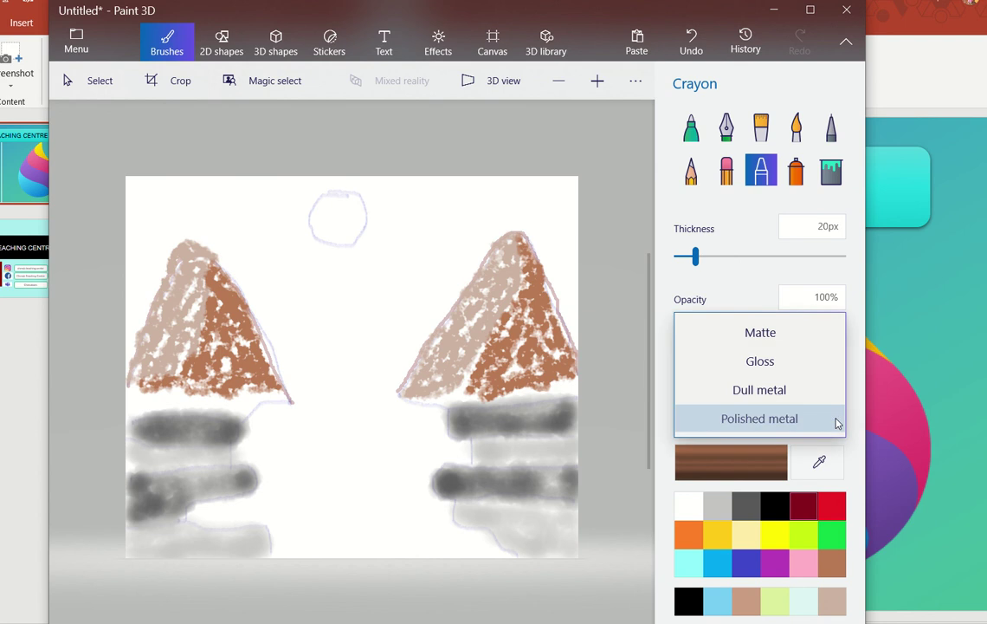
{"action": "left_click", "coordinate": [797, 394]}
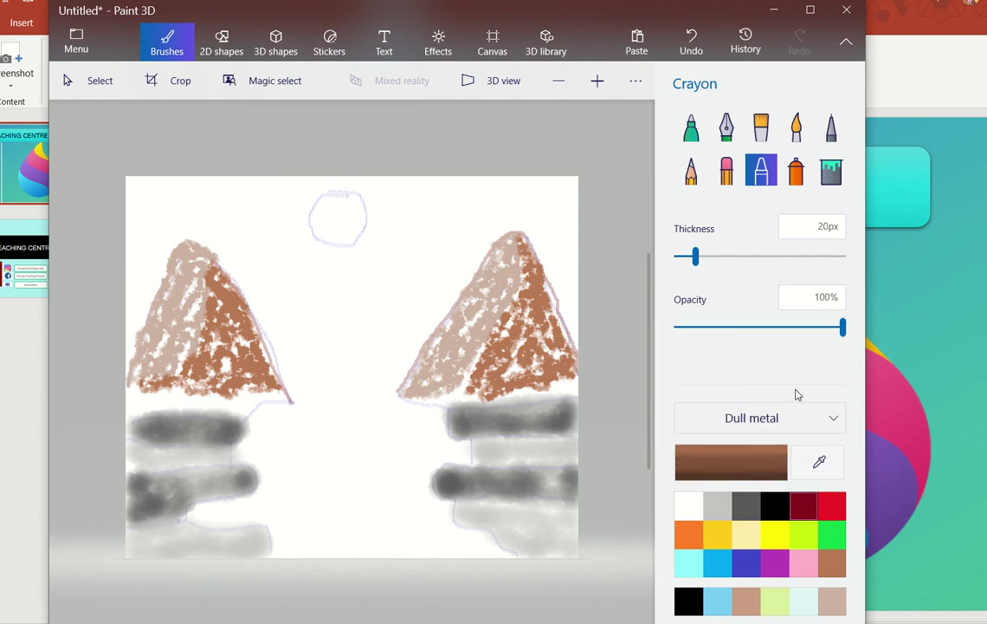
{"action": "mouse_move", "coordinate": [515, 239]}
{"action": "left_mouse_down"}
{"action": "mouse_move", "coordinate": [500, 243]}
{"action": "mouse_move", "coordinate": [522, 234]}
{"action": "mouse_move", "coordinate": [493, 242]}
{"action": "left_mouse_up"}
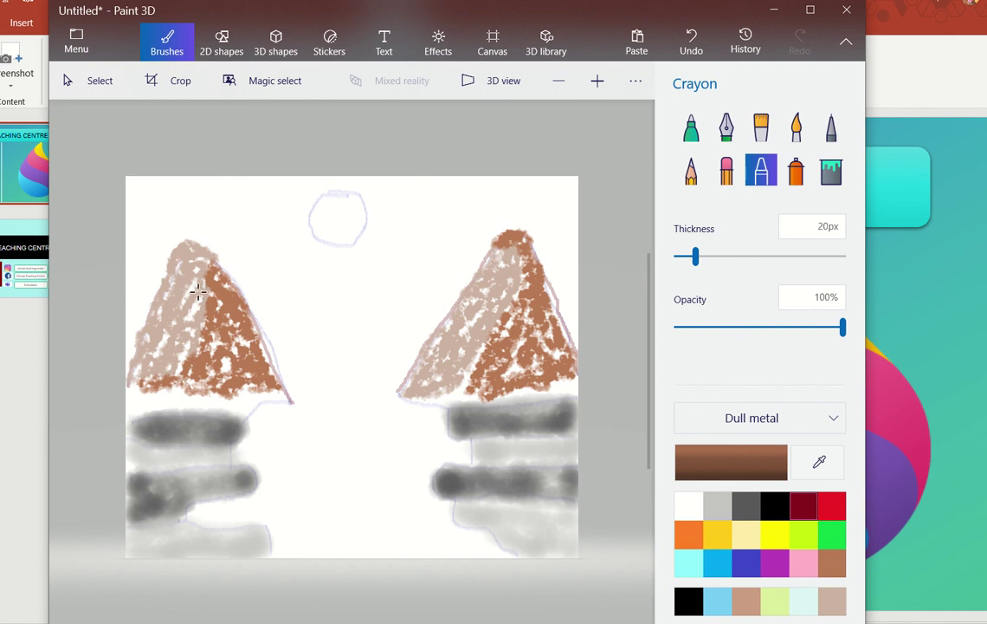
{"action": "mouse_move", "coordinate": [187, 244]}
{"action": "left_mouse_down"}
{"action": "mouse_move", "coordinate": [212, 269]}
{"action": "mouse_move", "coordinate": [183, 225]}
{"action": "mouse_move", "coordinate": [193, 250]}
{"action": "left_mouse_up"}
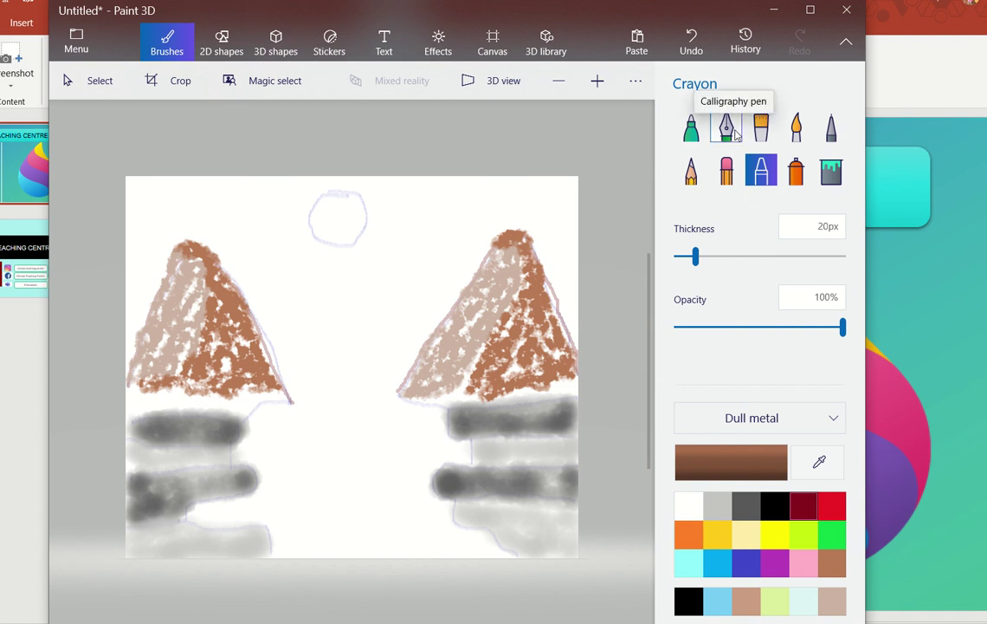
Set up the Calligraphy pen in black with 12 px thickness and 20% opacity
{"action": "left_click", "coordinate": [730, 130]}
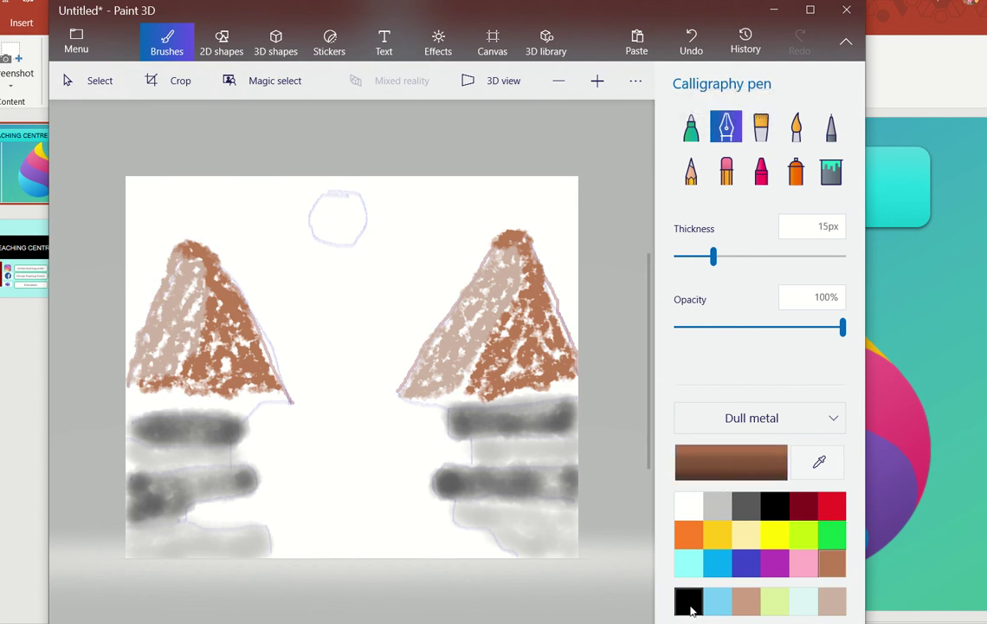
{"action": "left_click", "coordinate": [689, 601]}
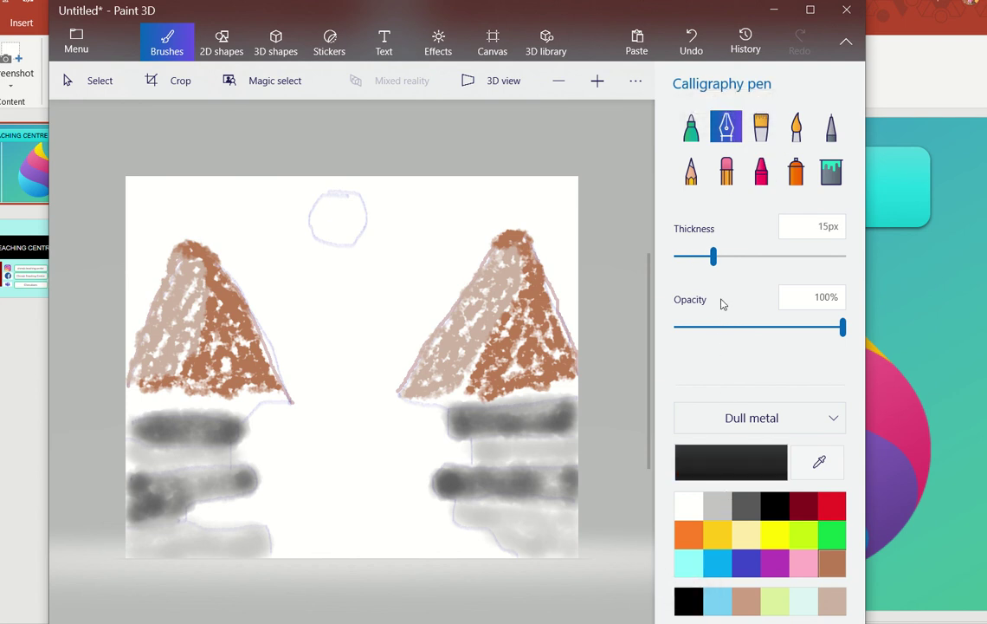
{"action": "left_click_drag", "start_coordinate": [843, 328], "coordinate": [710, 327]}
{"action": "left_click_drag", "start_coordinate": [707, 264], "coordinate": [698, 258]}
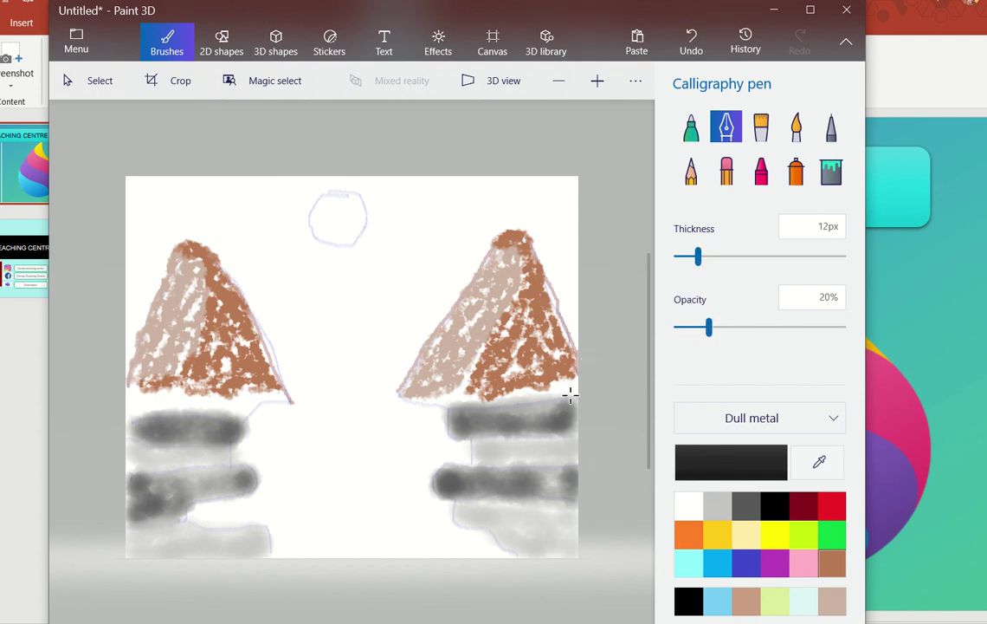
Outline the slabs, connecting edge and base of the right rock stack with the translucent black Calligraphy pen
{"action": "mouse_move", "coordinate": [571, 394]}
{"action": "left_mouse_down"}
{"action": "mouse_move", "coordinate": [450, 407]}
{"action": "mouse_move", "coordinate": [450, 438]}
{"action": "mouse_move", "coordinate": [578, 438]}
{"action": "left_mouse_up"}
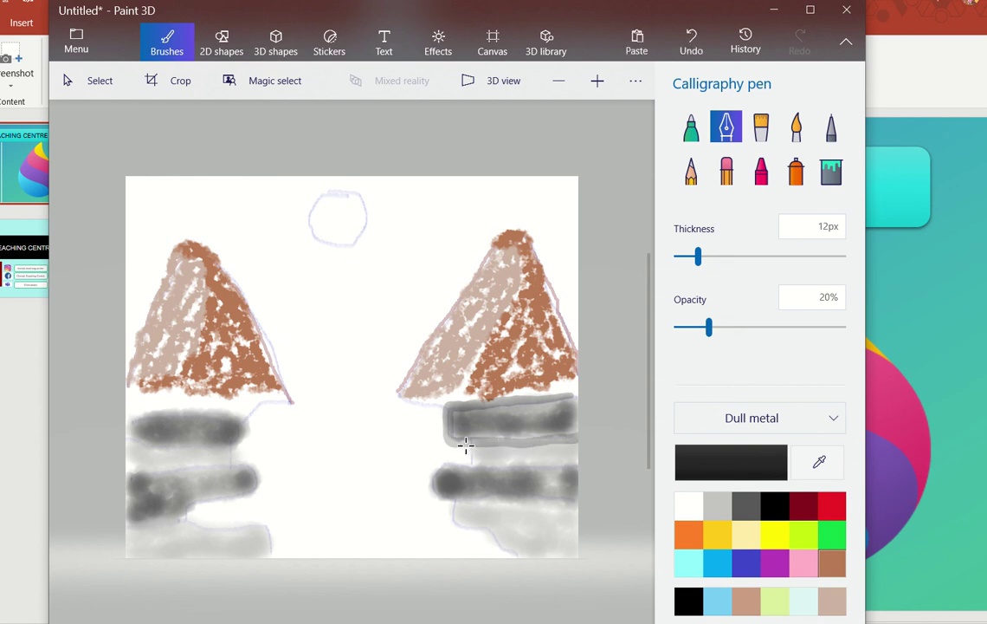
{"action": "mouse_move", "coordinate": [466, 444]}
{"action": "left_mouse_down"}
{"action": "mouse_move", "coordinate": [470, 466]}
{"action": "mouse_move", "coordinate": [467, 453]}
{"action": "mouse_move", "coordinate": [432, 485]}
{"action": "mouse_move", "coordinate": [441, 502]}
{"action": "mouse_move", "coordinate": [557, 501]}
{"action": "mouse_move", "coordinate": [577, 510]}
{"action": "left_mouse_up"}
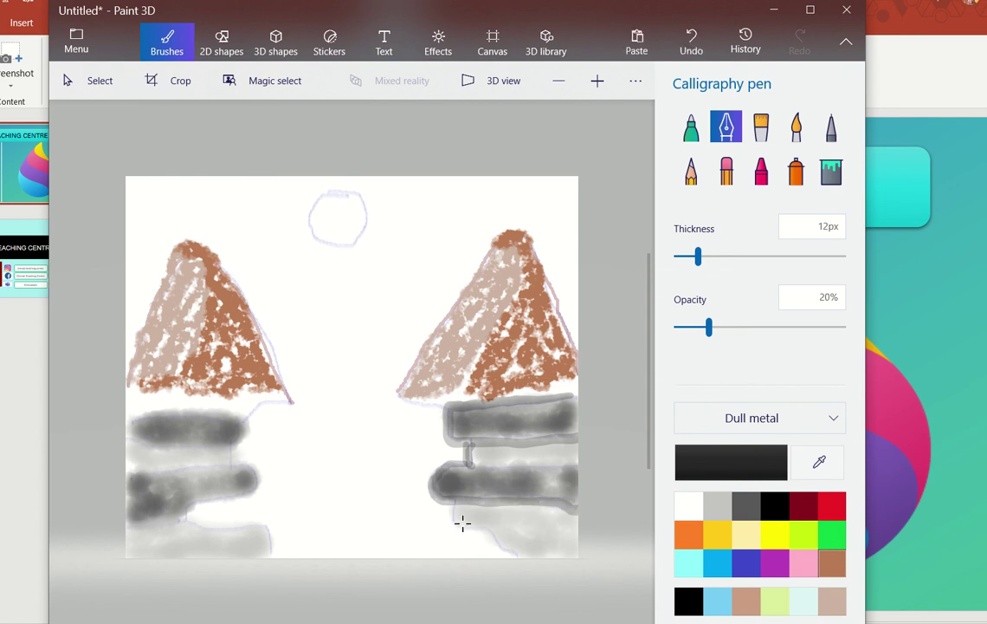
{"action": "mouse_move", "coordinate": [455, 502]}
{"action": "left_mouse_down"}
{"action": "mouse_move", "coordinate": [453, 520]}
{"action": "mouse_move", "coordinate": [527, 555]}
{"action": "left_mouse_up"}
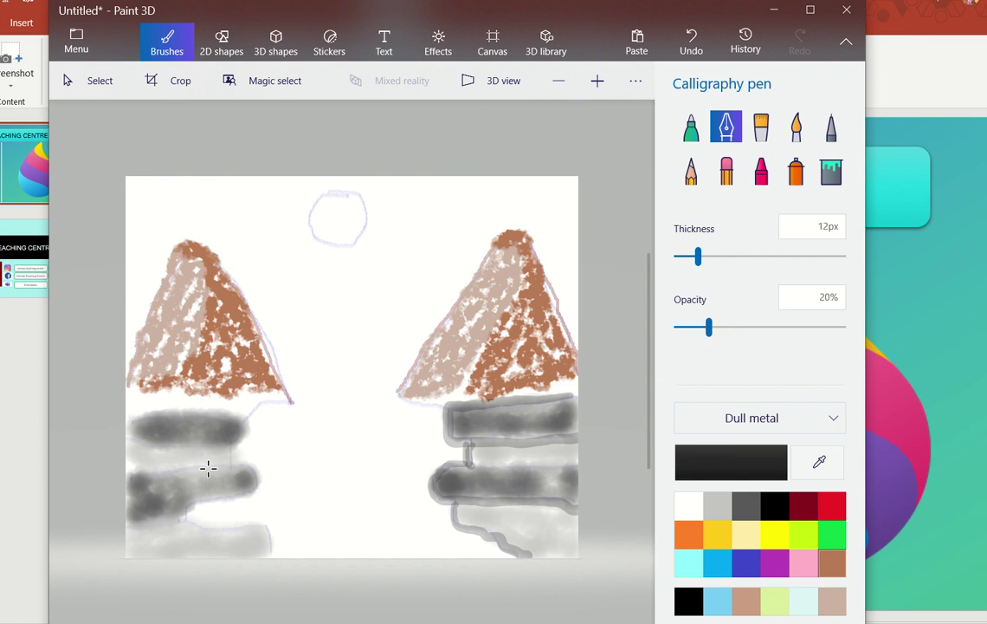
Outline the slabs, connecting edge and base of the left rock stack with the translucent black Calligraphy pen
{"action": "mouse_move", "coordinate": [133, 417]}
{"action": "left_mouse_down"}
{"action": "mouse_move", "coordinate": [128, 410]}
{"action": "mouse_move", "coordinate": [218, 405]}
{"action": "mouse_move", "coordinate": [241, 418]}
{"action": "mouse_move", "coordinate": [209, 438]}
{"action": "mouse_move", "coordinate": [127, 450]}
{"action": "left_mouse_up"}
{"action": "mouse_move", "coordinate": [230, 444]}
{"action": "left_mouse_down"}
{"action": "mouse_move", "coordinate": [245, 468]}
{"action": "mouse_move", "coordinate": [166, 468]}
{"action": "mouse_move", "coordinate": [129, 480]}
{"action": "left_mouse_up"}
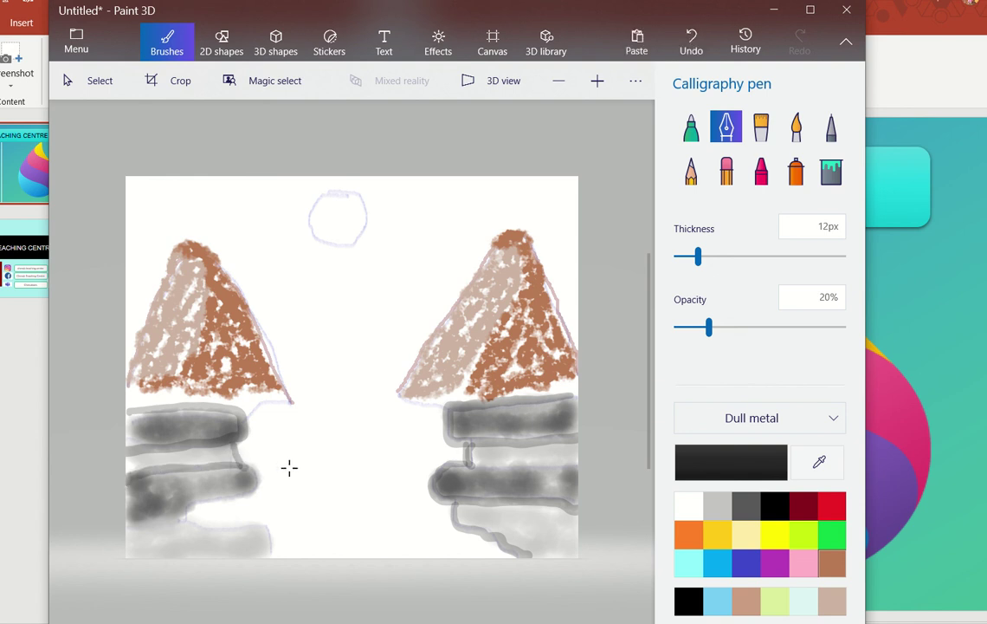
{"action": "mouse_move", "coordinate": [212, 417]}
{"action": "left_mouse_down"}
{"action": "mouse_move", "coordinate": [253, 483]}
{"action": "mouse_move", "coordinate": [124, 532]}
{"action": "left_mouse_up"}
{"action": "mouse_move", "coordinate": [193, 514]}
{"action": "left_mouse_down"}
{"action": "mouse_move", "coordinate": [269, 531]}
{"action": "mouse_move", "coordinate": [273, 557]}
{"action": "left_mouse_up"}
{"action": "left_click_drag", "start_coordinate": [189, 514], "coordinate": [202, 520]}
{"action": "left_click_drag", "start_coordinate": [219, 523], "coordinate": [283, 542]}
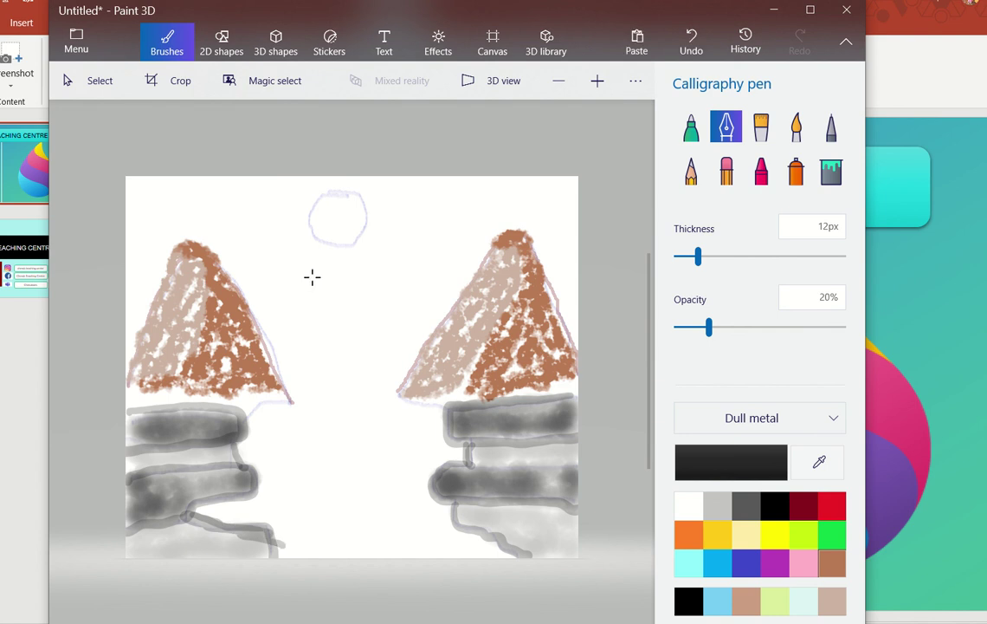
Set up the Oil brush in light turquoise with 25 px thickness
{"action": "left_click", "coordinate": [768, 128]}
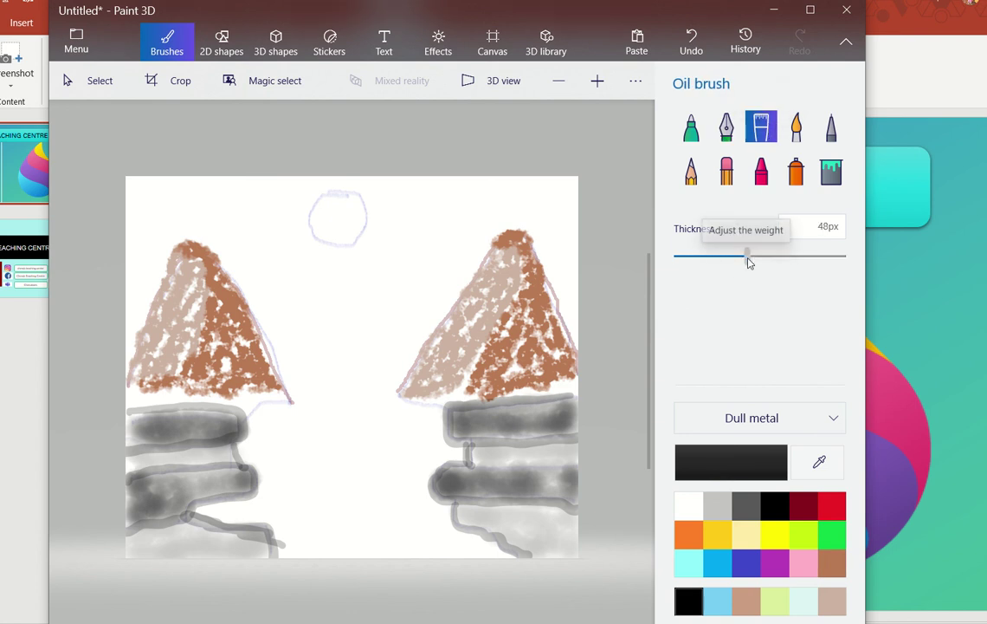
{"action": "left_click_drag", "start_coordinate": [748, 258], "coordinate": [705, 257]}
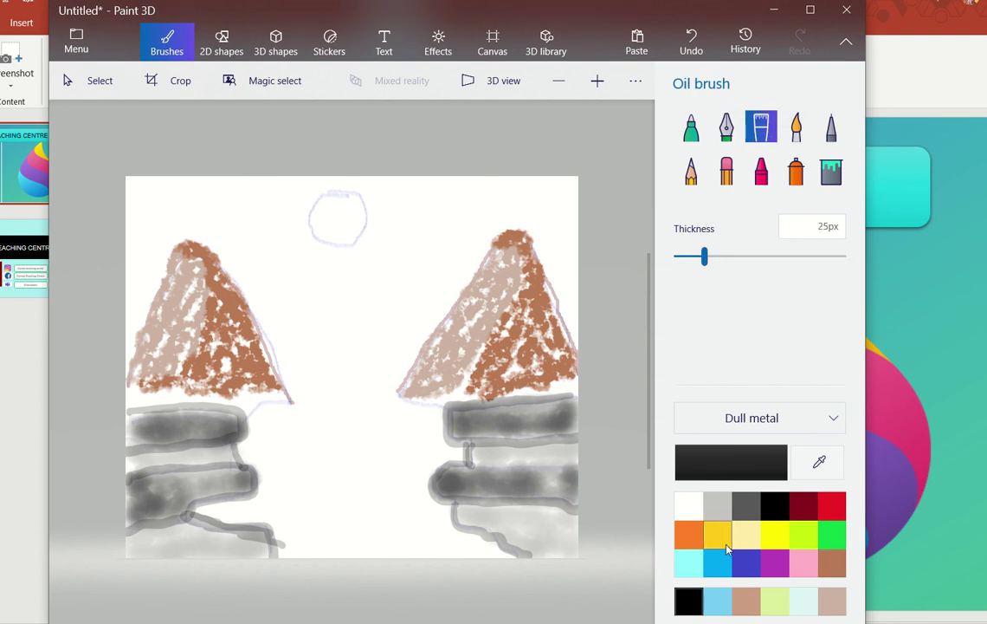
{"action": "left_click", "coordinate": [693, 568]}
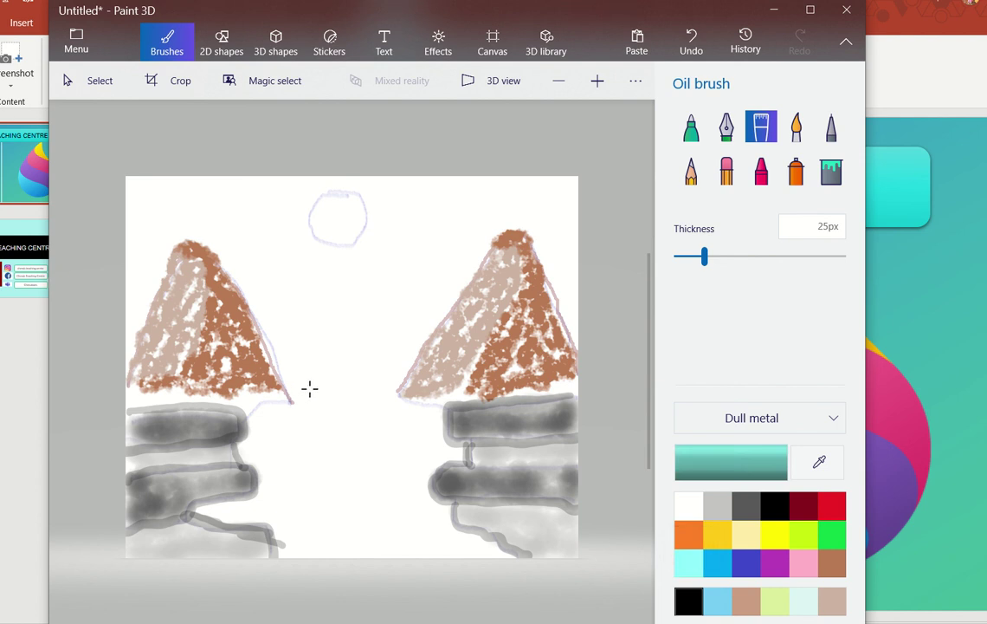
Paint the upper waterfall between the two peaks with curved turquoise Oil brush strokes from the right peak's base
{"action": "mouse_move", "coordinate": [402, 370]}
{"action": "left_mouse_down"}
{"action": "mouse_move", "coordinate": [356, 374]}
{"action": "mouse_move", "coordinate": [302, 398]}
{"action": "mouse_move", "coordinate": [272, 433]}
{"action": "mouse_move", "coordinate": [273, 475]}
{"action": "left_mouse_up"}
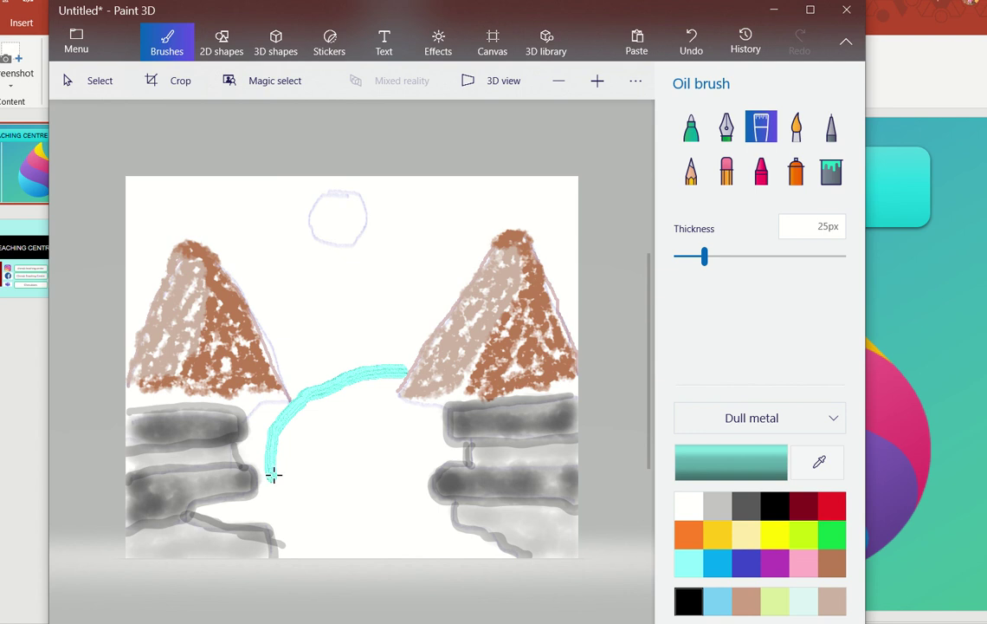
{"action": "mouse_move", "coordinate": [400, 379]}
{"action": "left_mouse_down"}
{"action": "mouse_move", "coordinate": [333, 404]}
{"action": "mouse_move", "coordinate": [300, 448]}
{"action": "mouse_move", "coordinate": [299, 472]}
{"action": "left_mouse_up"}
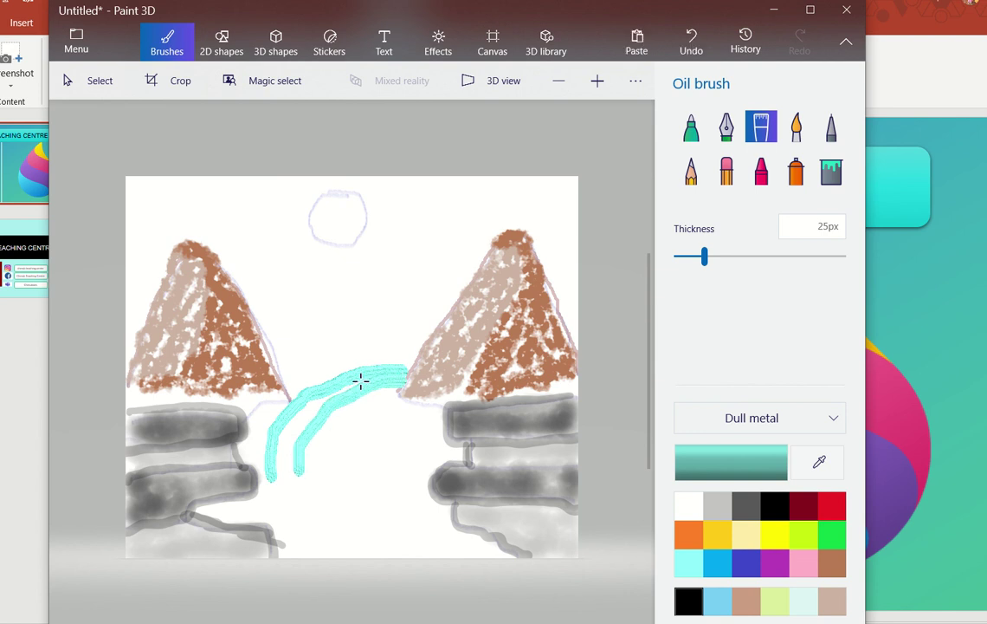
{"action": "mouse_move", "coordinate": [360, 381]}
{"action": "left_mouse_down"}
{"action": "mouse_move", "coordinate": [300, 414]}
{"action": "mouse_move", "coordinate": [291, 452]}
{"action": "mouse_move", "coordinate": [291, 437]}
{"action": "left_mouse_up"}
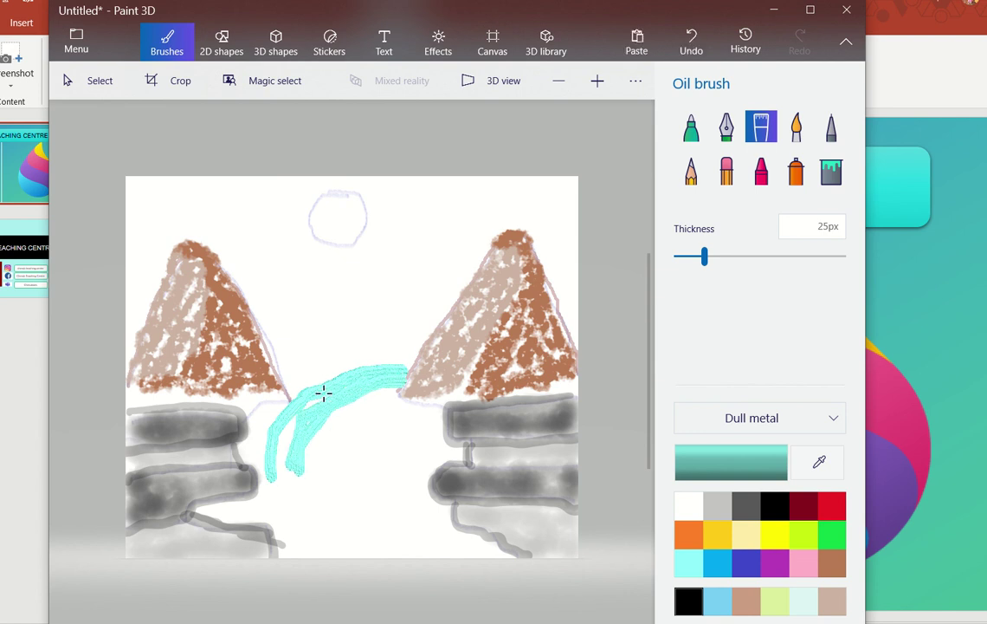
{"action": "mouse_move", "coordinate": [323, 394]}
{"action": "left_mouse_down"}
{"action": "mouse_move", "coordinate": [288, 423]}
{"action": "mouse_move", "coordinate": [275, 475]}
{"action": "left_mouse_up"}
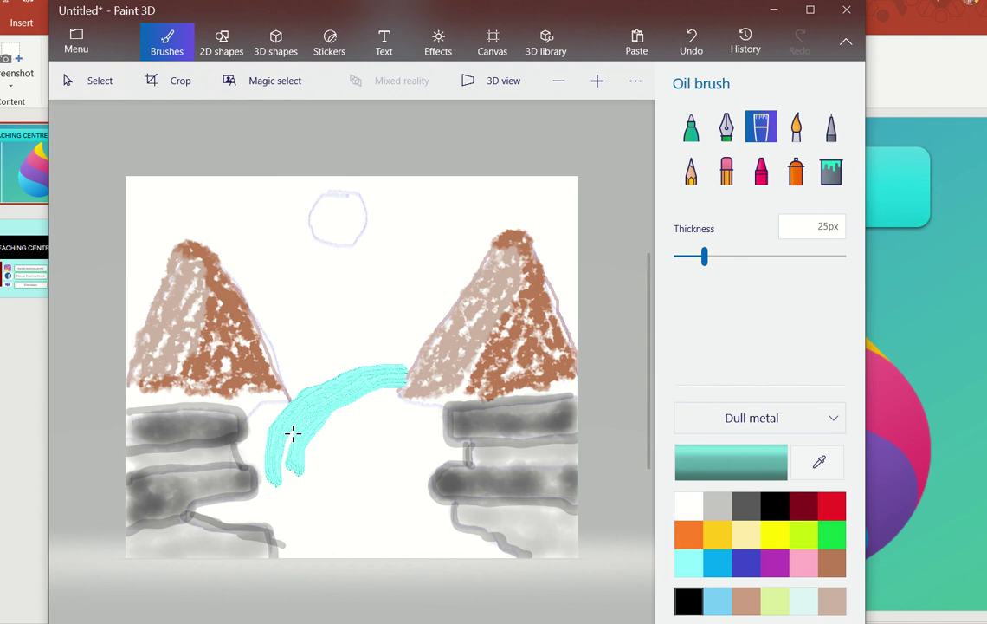
{"action": "left_click_drag", "start_coordinate": [293, 433], "coordinate": [278, 485]}
{"action": "mouse_move", "coordinate": [393, 391]}
{"action": "left_mouse_down"}
{"action": "mouse_move", "coordinate": [328, 432]}
{"action": "mouse_move", "coordinate": [322, 470]}
{"action": "left_mouse_up"}
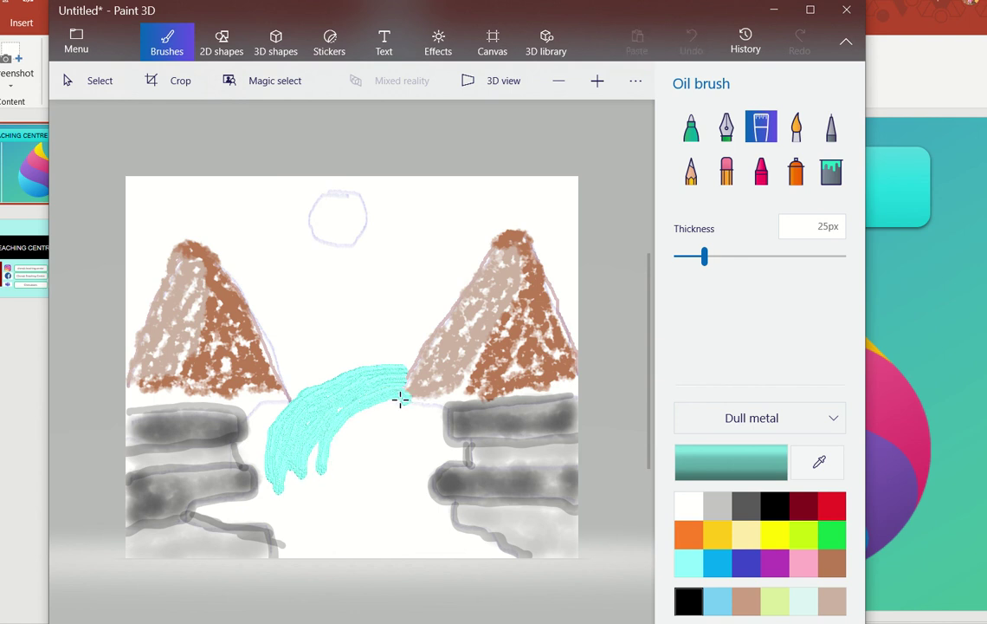
{"action": "mouse_move", "coordinate": [401, 399]}
{"action": "left_mouse_down"}
{"action": "mouse_move", "coordinate": [338, 453]}
{"action": "mouse_move", "coordinate": [340, 472]}
{"action": "left_mouse_up"}
{"action": "left_click_drag", "start_coordinate": [364, 410], "coordinate": [318, 473]}
Extend the turquoise water to the left rock stack and add downward strokes below the waterfall's crest
{"action": "mouse_move", "coordinate": [274, 405]}
{"action": "left_mouse_down"}
{"action": "mouse_move", "coordinate": [262, 438]}
{"action": "mouse_move", "coordinate": [268, 483]}
{"action": "mouse_move", "coordinate": [278, 414]}
{"action": "left_mouse_up"}
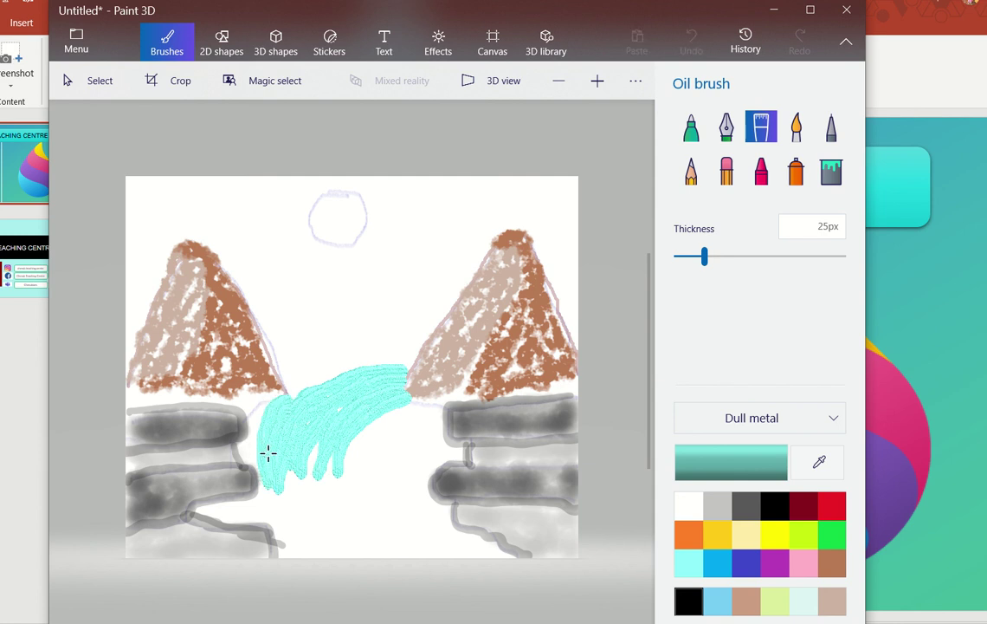
{"action": "left_click_drag", "start_coordinate": [268, 452], "coordinate": [269, 453]}
{"action": "left_click_drag", "start_coordinate": [258, 410], "coordinate": [252, 440]}
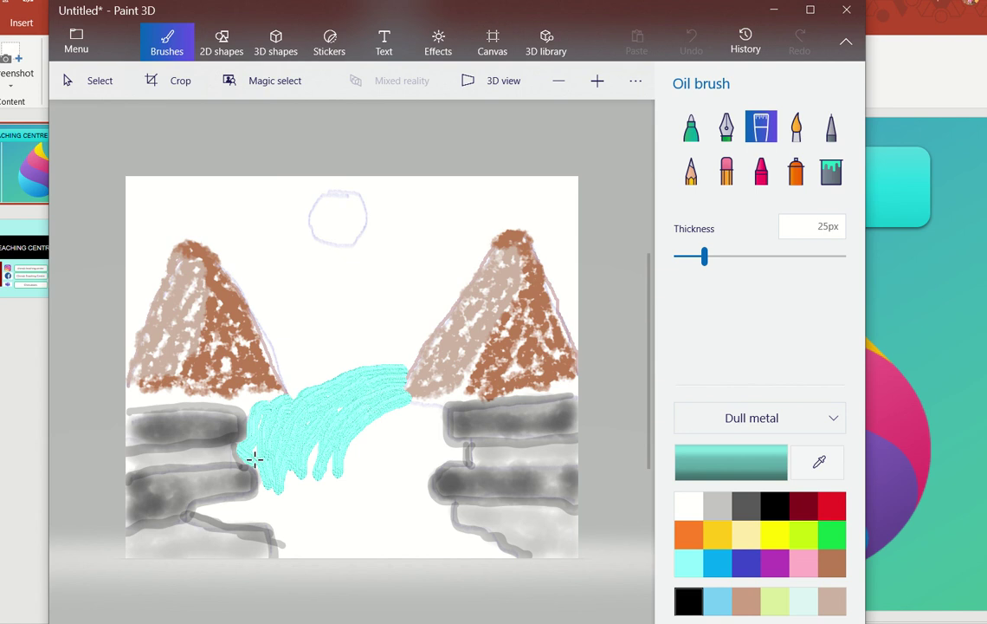
{"action": "mouse_move", "coordinate": [258, 449]}
{"action": "left_mouse_down"}
{"action": "mouse_move", "coordinate": [283, 483]}
{"action": "mouse_move", "coordinate": [315, 492]}
{"action": "mouse_move", "coordinate": [319, 472]}
{"action": "left_mouse_up"}
{"action": "mouse_move", "coordinate": [309, 425]}
{"action": "left_mouse_down"}
{"action": "mouse_move", "coordinate": [313, 538]}
{"action": "mouse_move", "coordinate": [329, 425]}
{"action": "mouse_move", "coordinate": [330, 520]}
{"action": "left_mouse_up"}
{"action": "left_click_drag", "start_coordinate": [344, 452], "coordinate": [356, 539]}
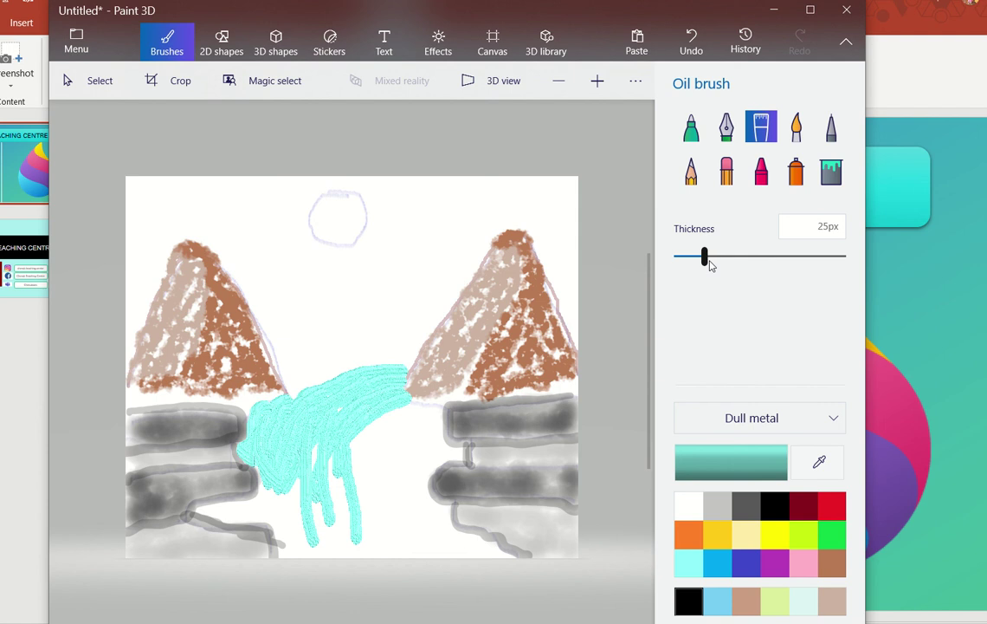
Set the Oil brush thickness to 59 px and fill the waterfall's body down to the canvas edge
{"action": "left_click_drag", "start_coordinate": [706, 257], "coordinate": [768, 257]}
{"action": "mouse_move", "coordinate": [387, 424]}
{"action": "left_mouse_down"}
{"action": "mouse_move", "coordinate": [397, 412]}
{"action": "mouse_move", "coordinate": [360, 467]}
{"action": "mouse_move", "coordinate": [367, 518]}
{"action": "left_mouse_up"}
{"action": "mouse_move", "coordinate": [437, 414]}
{"action": "left_mouse_down"}
{"action": "mouse_move", "coordinate": [399, 466]}
{"action": "mouse_move", "coordinate": [411, 528]}
{"action": "mouse_move", "coordinate": [411, 421]}
{"action": "mouse_move", "coordinate": [396, 441]}
{"action": "mouse_move", "coordinate": [378, 544]}
{"action": "left_mouse_up"}
{"action": "mouse_move", "coordinate": [370, 414]}
{"action": "left_mouse_down"}
{"action": "mouse_move", "coordinate": [353, 554]}
{"action": "mouse_move", "coordinate": [341, 468]}
{"action": "mouse_move", "coordinate": [334, 539]}
{"action": "mouse_move", "coordinate": [312, 446]}
{"action": "mouse_move", "coordinate": [311, 550]}
{"action": "left_mouse_up"}
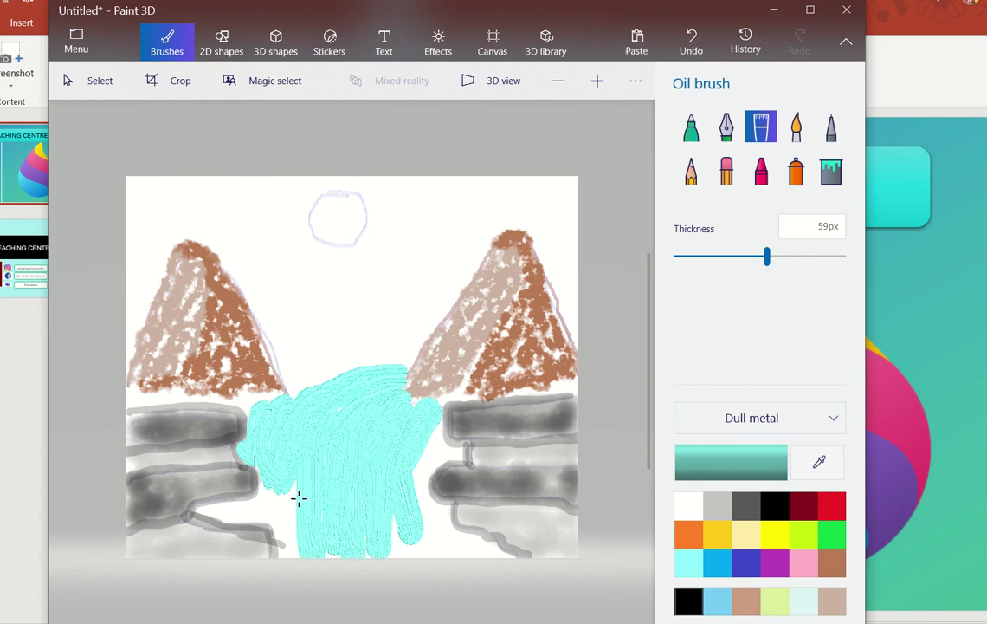
{"action": "mouse_move", "coordinate": [298, 498]}
{"action": "left_mouse_down"}
{"action": "mouse_move", "coordinate": [284, 507]}
{"action": "mouse_move", "coordinate": [294, 548]}
{"action": "left_mouse_up"}
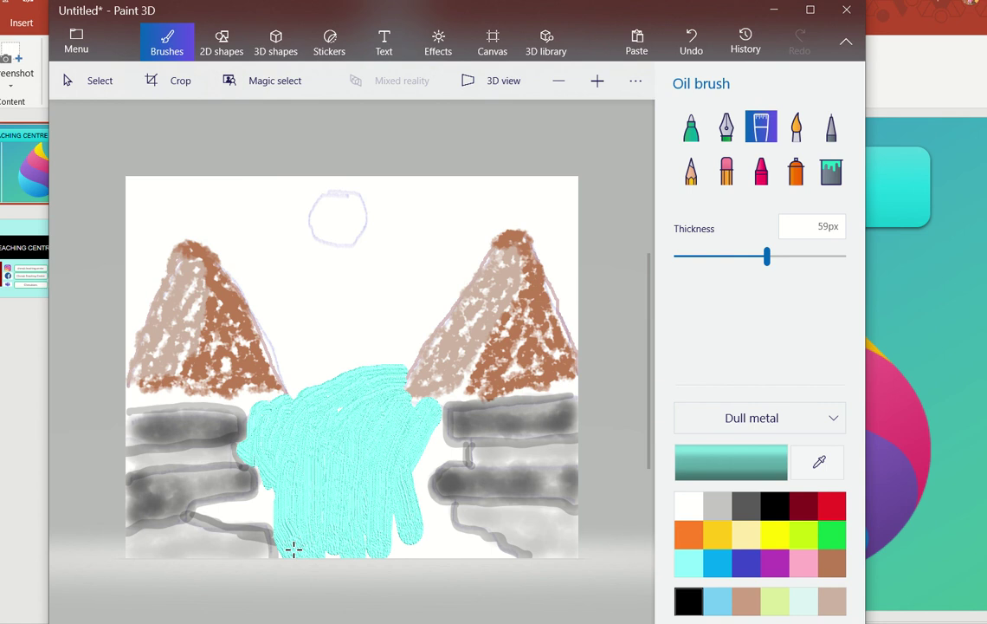
{"action": "mouse_move", "coordinate": [266, 476]}
{"action": "left_mouse_down"}
{"action": "mouse_move", "coordinate": [255, 508]}
{"action": "mouse_move", "coordinate": [299, 547]}
{"action": "left_mouse_up"}
{"action": "mouse_move", "coordinate": [433, 422]}
{"action": "left_mouse_down"}
{"action": "mouse_move", "coordinate": [424, 500]}
{"action": "mouse_move", "coordinate": [447, 543]}
{"action": "left_mouse_up"}
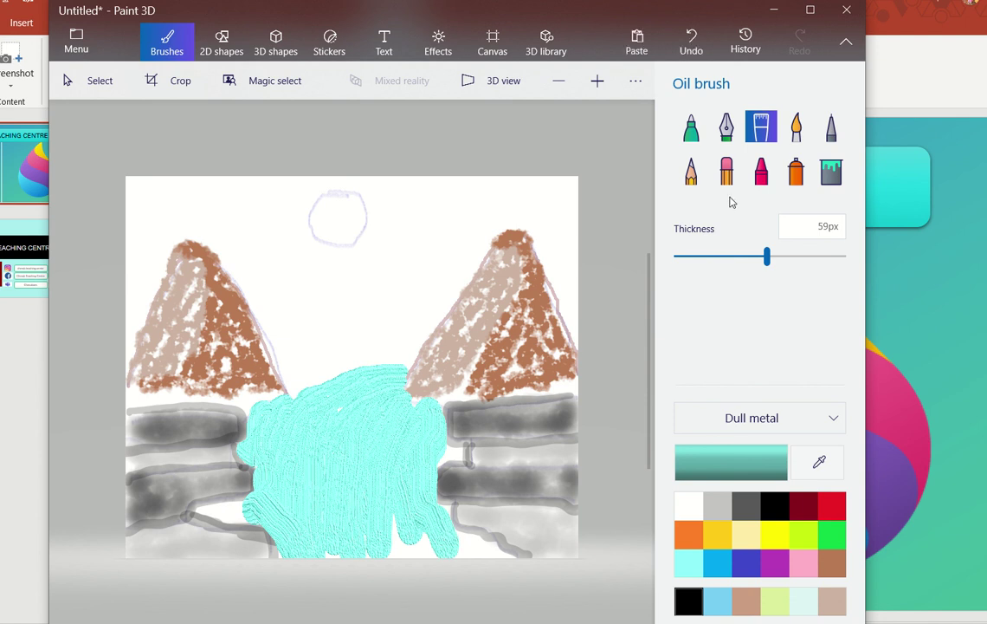
Set the Oil brush thickness to 30 px and fill the remaining gaps along the rock stacks and the waterfall's base
{"action": "left_click_drag", "start_coordinate": [767, 256], "coordinate": [714, 257]}
{"action": "left_click_drag", "start_coordinate": [451, 456], "coordinate": [310, 502]}
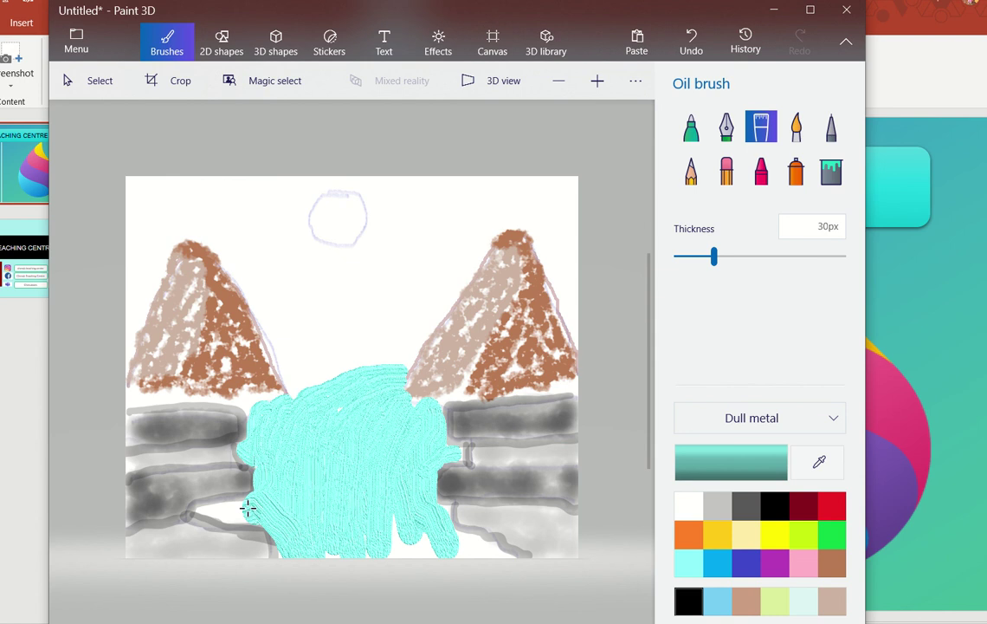
{"action": "mouse_move", "coordinate": [203, 510]}
{"action": "left_mouse_down"}
{"action": "mouse_move", "coordinate": [285, 514]}
{"action": "mouse_move", "coordinate": [337, 555]}
{"action": "mouse_move", "coordinate": [385, 516]}
{"action": "mouse_move", "coordinate": [387, 551]}
{"action": "mouse_move", "coordinate": [396, 519]}
{"action": "mouse_move", "coordinate": [400, 548]}
{"action": "mouse_move", "coordinate": [408, 536]}
{"action": "mouse_move", "coordinate": [413, 550]}
{"action": "mouse_move", "coordinate": [417, 537]}
{"action": "mouse_move", "coordinate": [436, 552]}
{"action": "mouse_move", "coordinate": [442, 537]}
{"action": "mouse_move", "coordinate": [502, 555]}
{"action": "mouse_move", "coordinate": [453, 559]}
{"action": "left_mouse_up"}
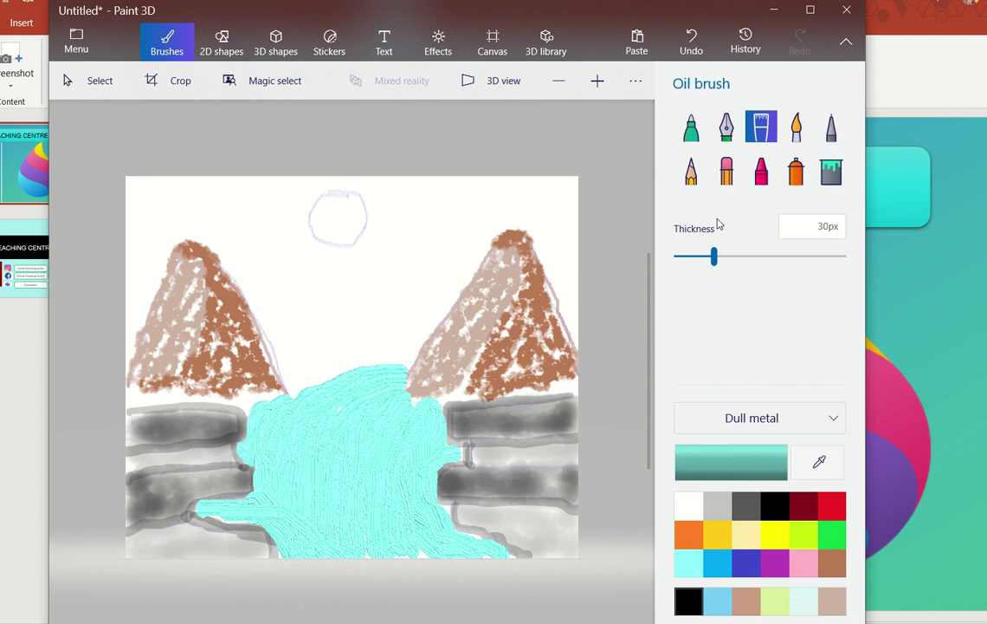
Try detailing the lower waterfall with a light grey Marker line and light grey Spray can shading
{"action": "left_click", "coordinate": [692, 128]}
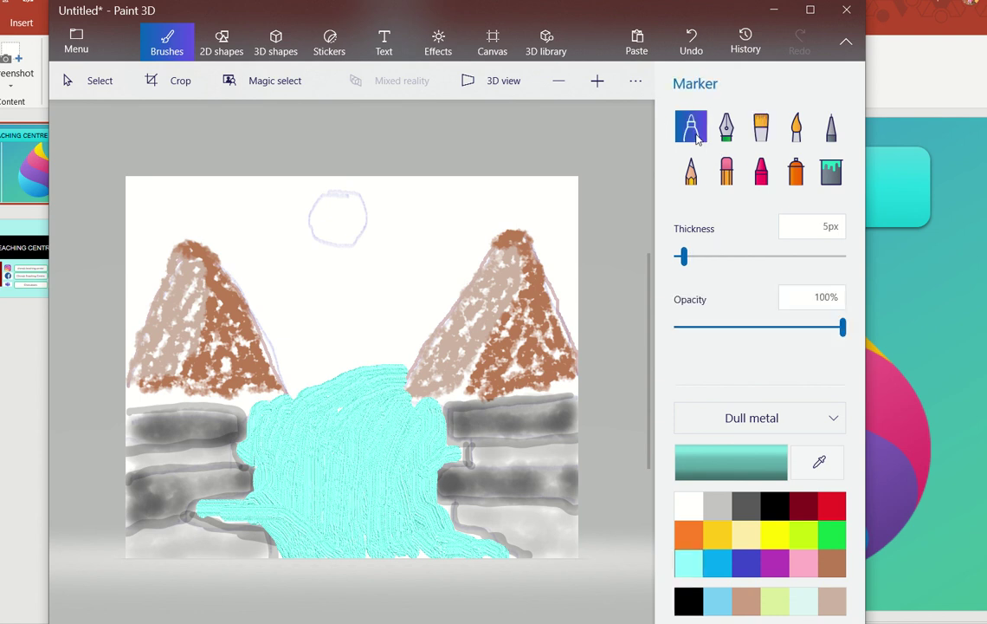
{"action": "left_click", "coordinate": [717, 505]}
{"action": "left_click_drag", "start_coordinate": [303, 491], "coordinate": [345, 557]}
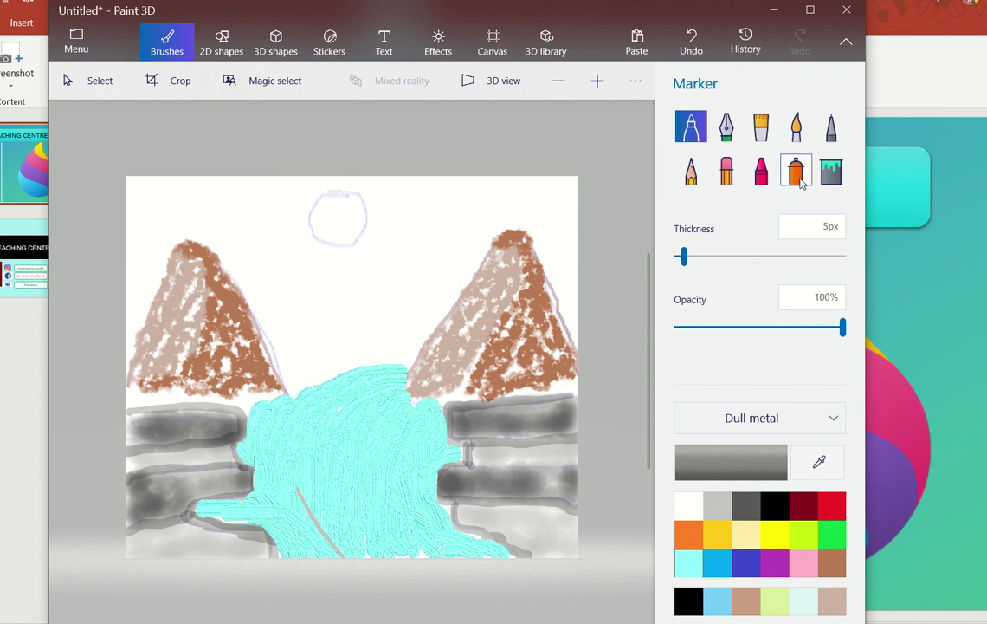
{"action": "left_click", "coordinate": [798, 177]}
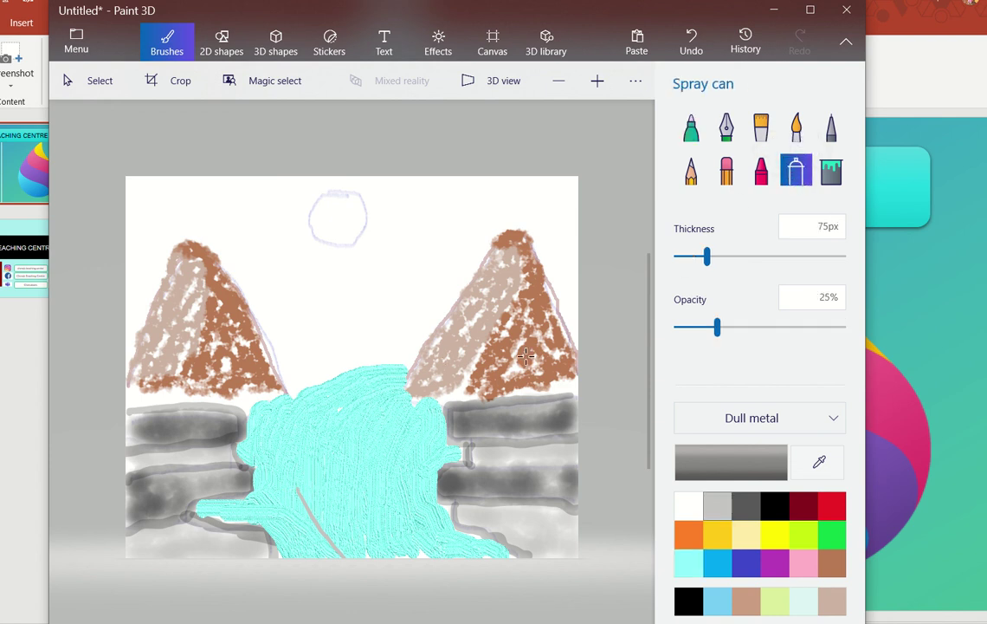
{"action": "left_click", "coordinate": [331, 475]}
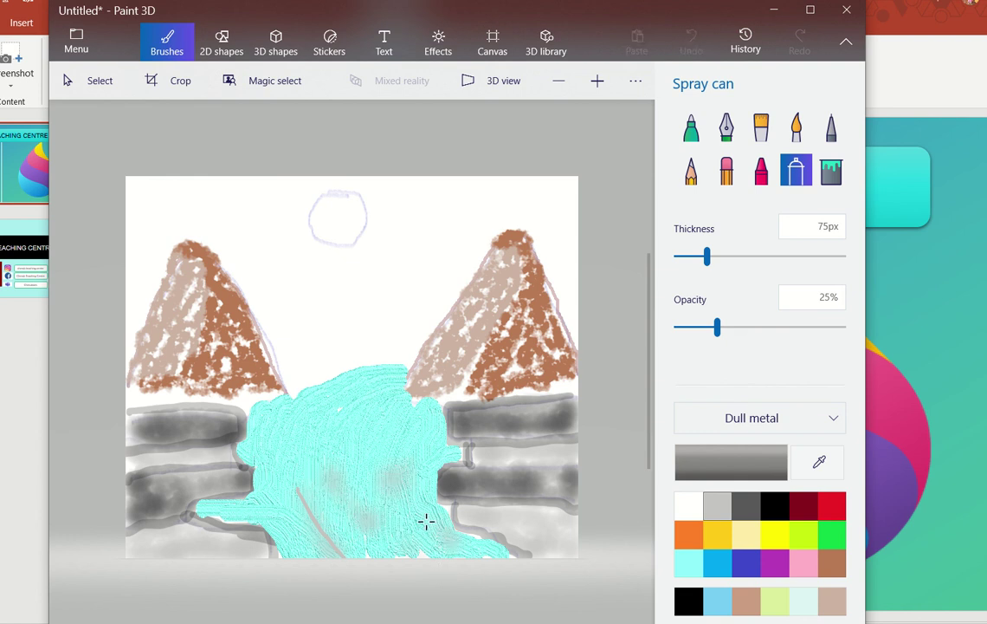
{"action": "left_click", "coordinate": [390, 478]}
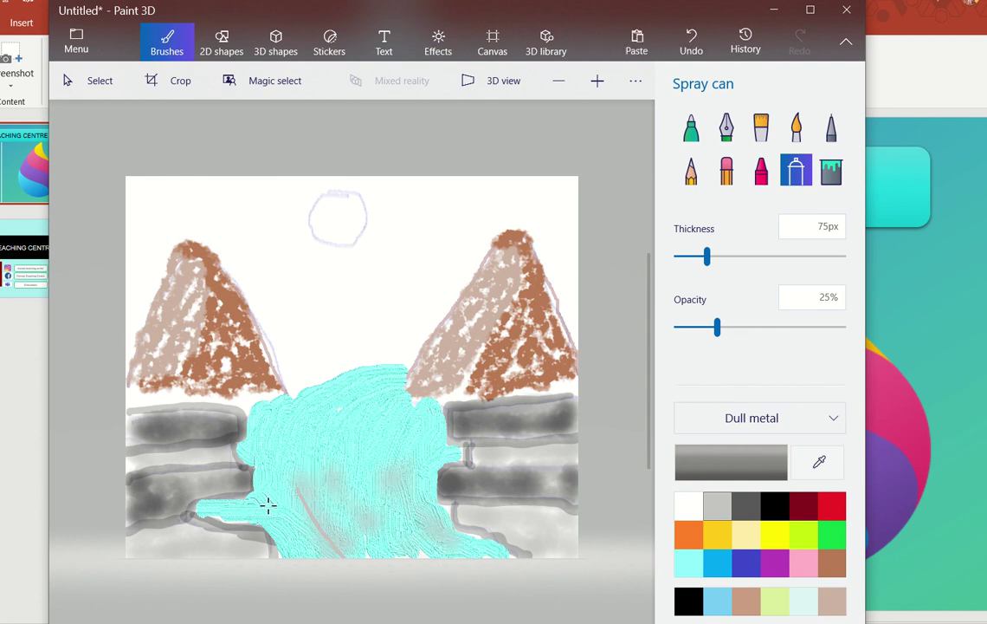
{"action": "left_click_drag", "start_coordinate": [262, 496], "coordinate": [282, 520]}
Undo the grey Spray can shading and the Marker line on the waterfall
{"action": "left_click", "coordinate": [703, 40]}
{"action": "left_click", "coordinate": [704, 40]}
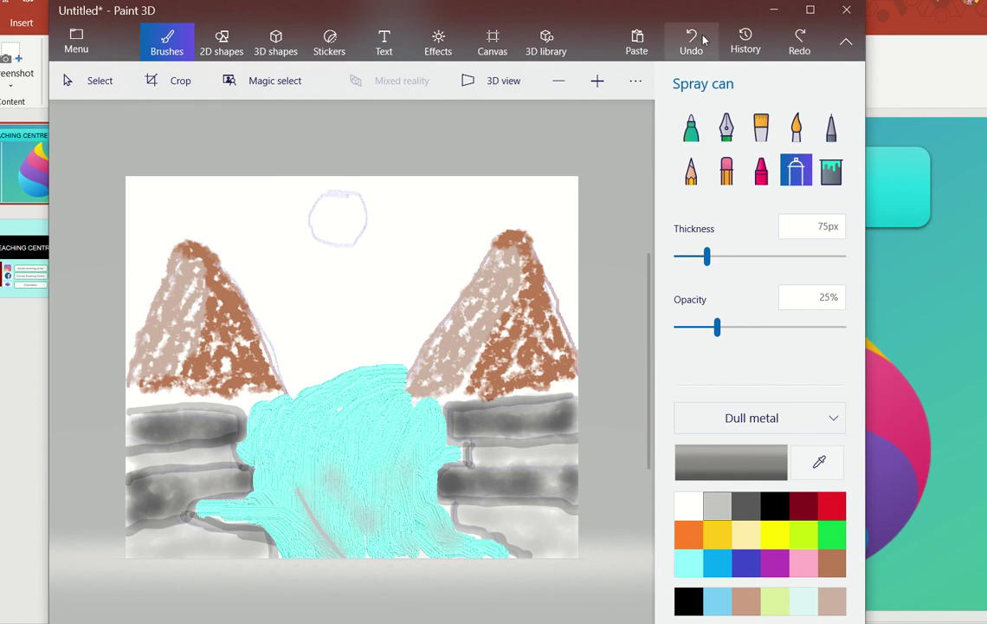
{"action": "left_click", "coordinate": [703, 40]}
{"action": "left_click", "coordinate": [703, 39]}
{"action": "left_click", "coordinate": [704, 40]}
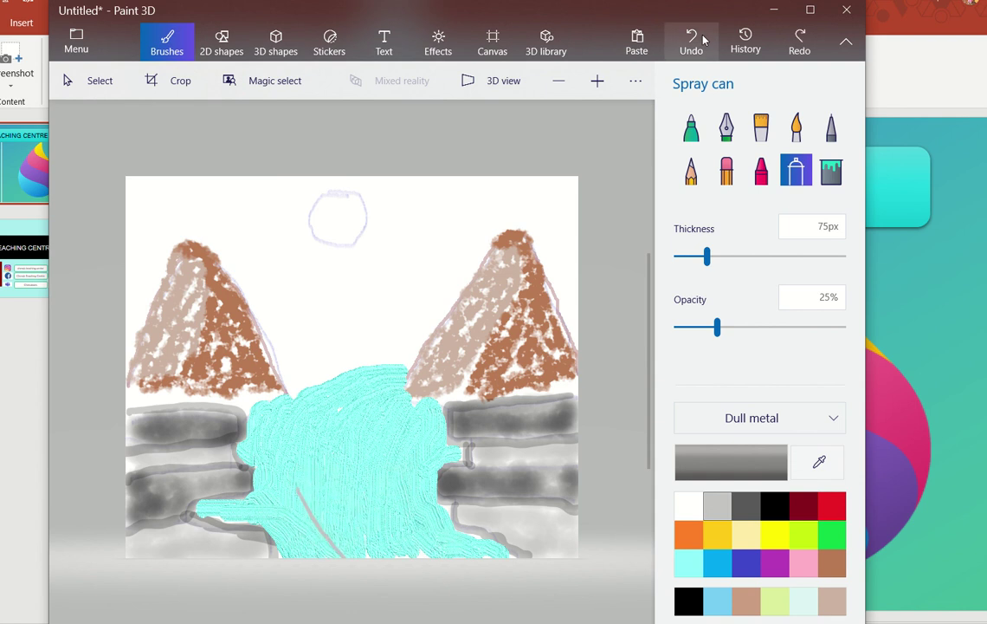
{"action": "left_click", "coordinate": [704, 40]}
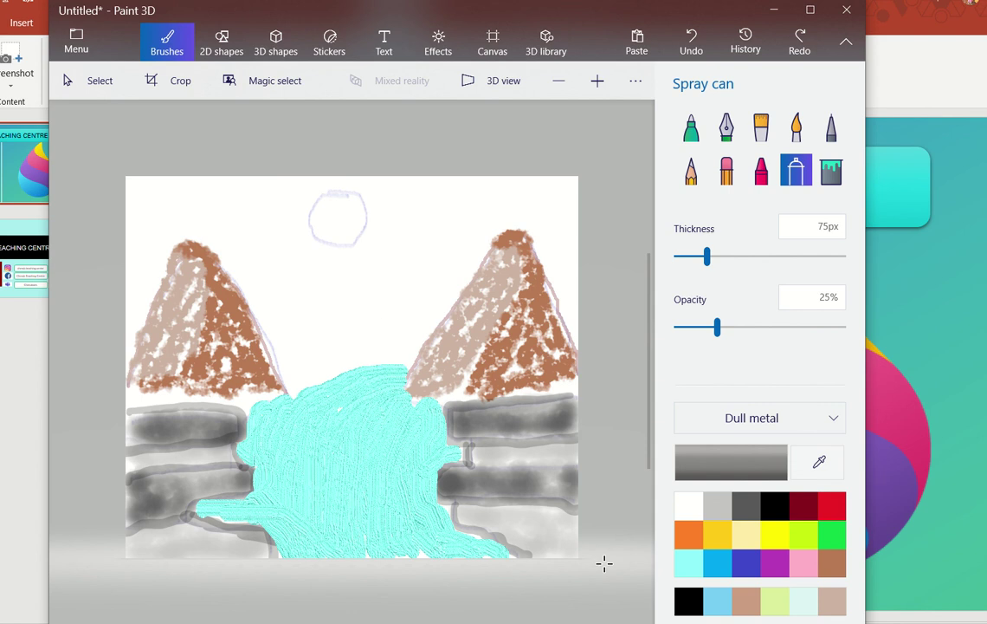
Spray the sun circle in gold and the sky around the sun and peaks in light blue
{"action": "left_click", "coordinate": [726, 541]}
{"action": "mouse_move", "coordinate": [334, 201]}
{"action": "left_mouse_down"}
{"action": "mouse_move", "coordinate": [333, 229]}
{"action": "mouse_move", "coordinate": [350, 232]}
{"action": "mouse_move", "coordinate": [362, 215]}
{"action": "mouse_move", "coordinate": [330, 192]}
{"action": "mouse_move", "coordinate": [313, 218]}
{"action": "mouse_move", "coordinate": [317, 234]}
{"action": "mouse_move", "coordinate": [349, 240]}
{"action": "mouse_move", "coordinate": [365, 223]}
{"action": "mouse_move", "coordinate": [354, 210]}
{"action": "mouse_move", "coordinate": [336, 220]}
{"action": "mouse_move", "coordinate": [375, 235]}
{"action": "left_mouse_up"}
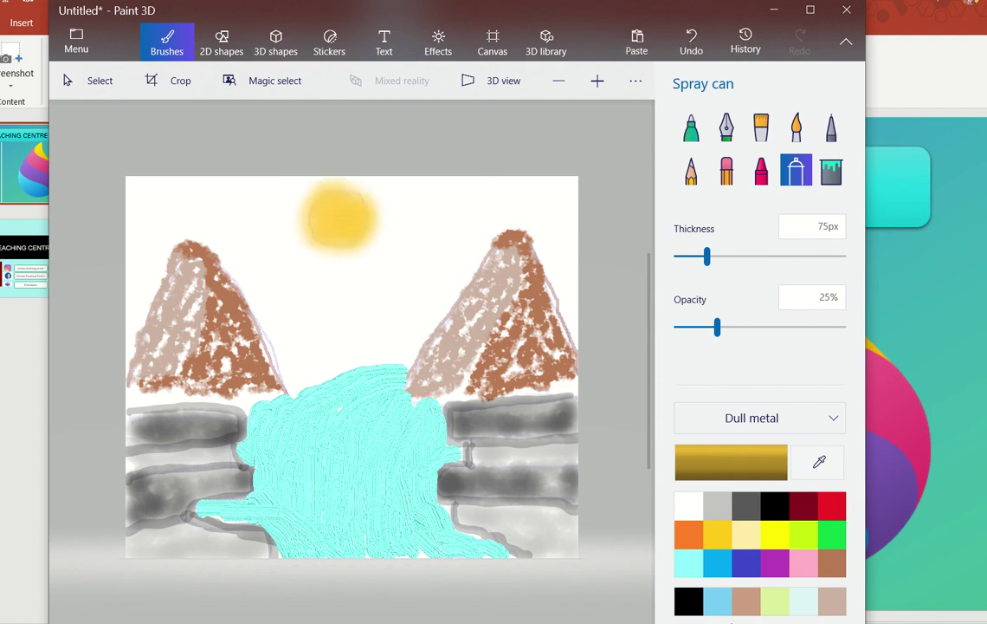
{"action": "left_click", "coordinate": [724, 602]}
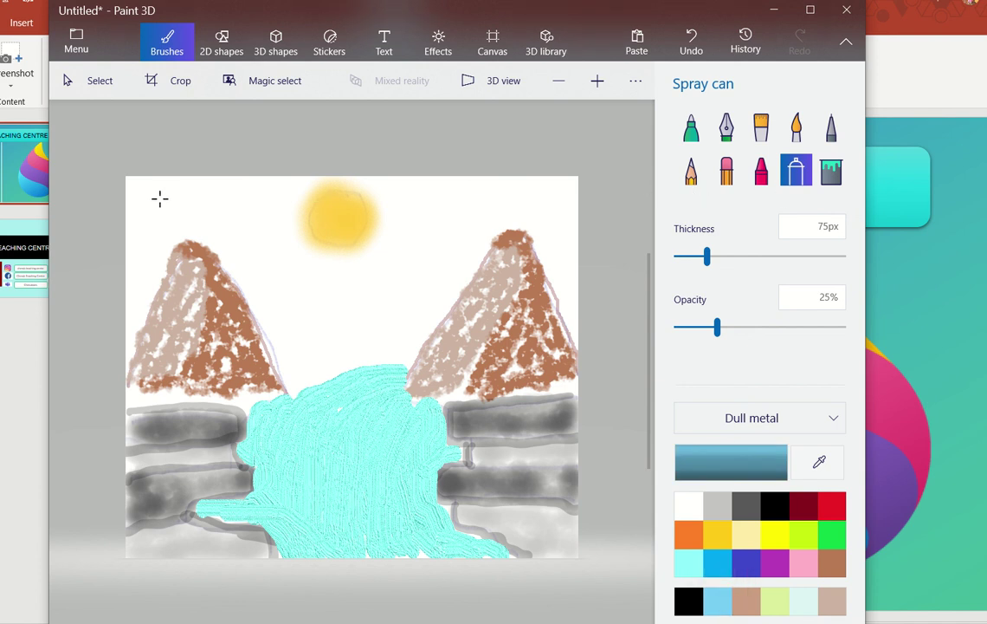
{"action": "mouse_move", "coordinate": [159, 208]}
{"action": "left_mouse_down"}
{"action": "mouse_move", "coordinate": [129, 336]}
{"action": "mouse_move", "coordinate": [149, 213]}
{"action": "mouse_move", "coordinate": [143, 263]}
{"action": "mouse_move", "coordinate": [130, 221]}
{"action": "mouse_move", "coordinate": [138, 292]}
{"action": "mouse_move", "coordinate": [130, 179]}
{"action": "mouse_move", "coordinate": [312, 183]}
{"action": "mouse_move", "coordinate": [168, 189]}
{"action": "mouse_move", "coordinate": [234, 204]}
{"action": "mouse_move", "coordinate": [145, 229]}
{"action": "mouse_move", "coordinate": [184, 214]}
{"action": "mouse_move", "coordinate": [243, 254]}
{"action": "mouse_move", "coordinate": [278, 197]}
{"action": "mouse_move", "coordinate": [258, 247]}
{"action": "mouse_move", "coordinate": [273, 284]}
{"action": "mouse_move", "coordinate": [257, 259]}
{"action": "mouse_move", "coordinate": [275, 356]}
{"action": "mouse_move", "coordinate": [285, 356]}
{"action": "mouse_move", "coordinate": [277, 283]}
{"action": "mouse_move", "coordinate": [310, 331]}
{"action": "mouse_move", "coordinate": [301, 277]}
{"action": "mouse_move", "coordinate": [320, 325]}
{"action": "mouse_move", "coordinate": [312, 321]}
{"action": "mouse_move", "coordinate": [311, 347]}
{"action": "mouse_move", "coordinate": [414, 296]}
{"action": "mouse_move", "coordinate": [405, 274]}
{"action": "mouse_move", "coordinate": [341, 285]}
{"action": "mouse_move", "coordinate": [419, 264]}
{"action": "mouse_move", "coordinate": [309, 259]}
{"action": "mouse_move", "coordinate": [395, 277]}
{"action": "mouse_move", "coordinate": [393, 236]}
{"action": "mouse_move", "coordinate": [388, 251]}
{"action": "mouse_move", "coordinate": [402, 188]}
{"action": "mouse_move", "coordinate": [570, 188]}
{"action": "mouse_move", "coordinate": [566, 250]}
{"action": "mouse_move", "coordinate": [554, 228]}
{"action": "mouse_move", "coordinate": [574, 323]}
{"action": "mouse_move", "coordinate": [566, 190]}
{"action": "mouse_move", "coordinate": [541, 176]}
{"action": "mouse_move", "coordinate": [501, 224]}
{"action": "mouse_move", "coordinate": [536, 212]}
{"action": "mouse_move", "coordinate": [468, 232]}
{"action": "mouse_move", "coordinate": [442, 277]}
{"action": "mouse_move", "coordinate": [452, 220]}
{"action": "mouse_move", "coordinate": [429, 227]}
{"action": "mouse_move", "coordinate": [482, 229]}
{"action": "mouse_move", "coordinate": [421, 335]}
{"action": "mouse_move", "coordinate": [421, 310]}
{"action": "mouse_move", "coordinate": [385, 344]}
{"action": "mouse_move", "coordinate": [295, 359]}
{"action": "mouse_move", "coordinate": [282, 309]}
{"action": "mouse_move", "coordinate": [394, 304]}
{"action": "left_mouse_up"}
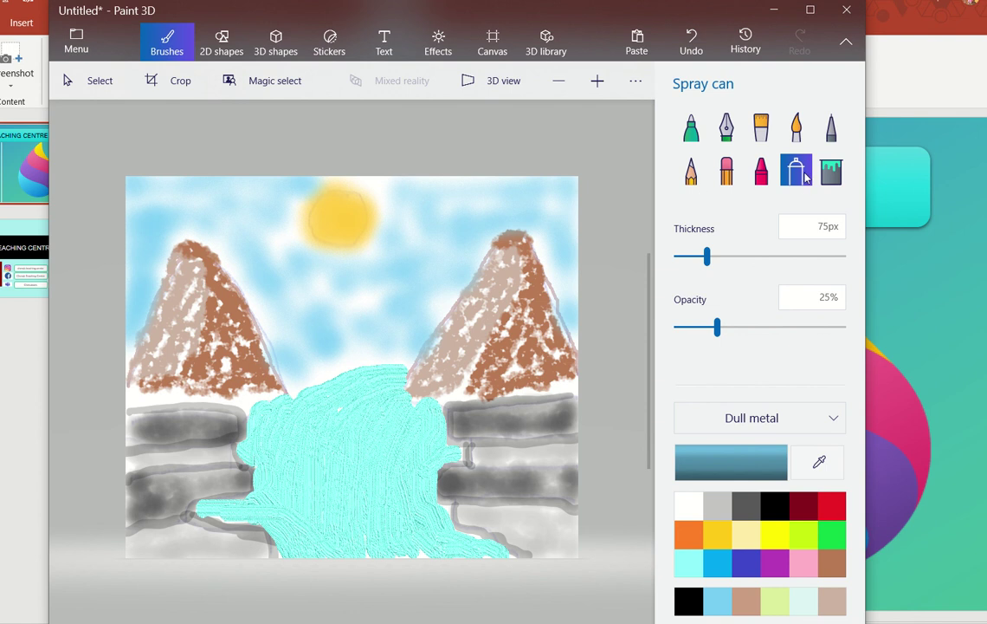
Spray a dark grey cloud on each side of the sun, above the two peaks
{"action": "left_click", "coordinate": [747, 506]}
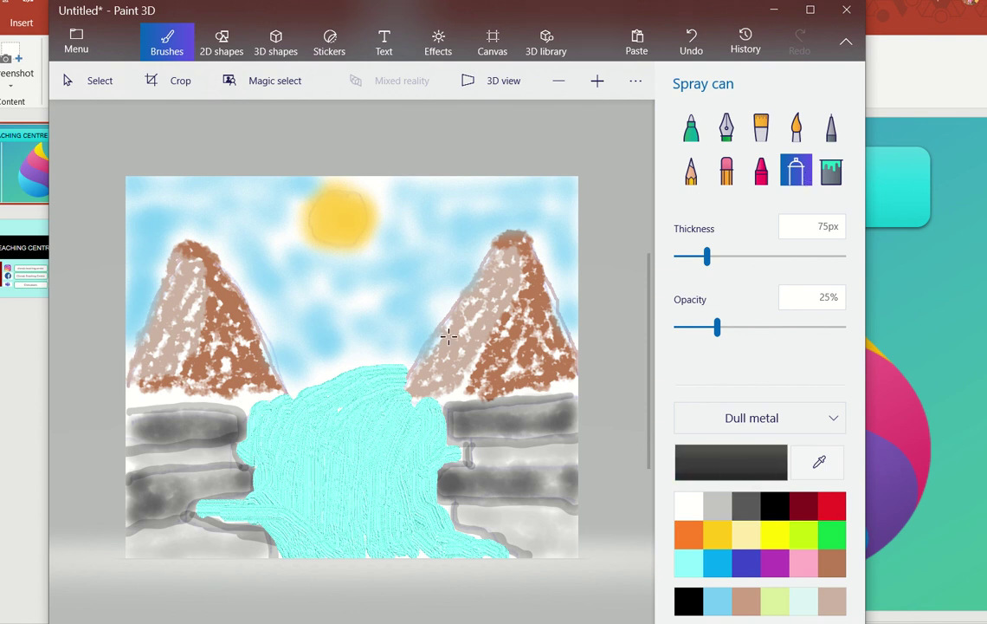
{"action": "left_click_drag", "start_coordinate": [424, 202], "coordinate": [460, 228]}
{"action": "mouse_move", "coordinate": [498, 218]}
{"action": "left_mouse_down"}
{"action": "mouse_move", "coordinate": [511, 193]}
{"action": "mouse_move", "coordinate": [398, 187]}
{"action": "left_mouse_up"}
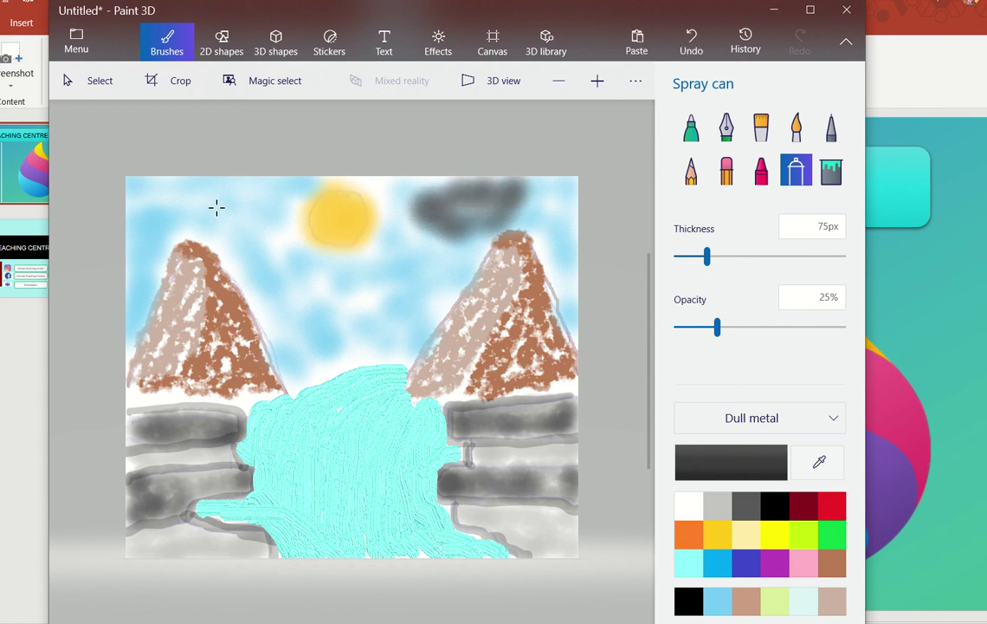
{"action": "mouse_move", "coordinate": [178, 195]}
{"action": "left_mouse_down"}
{"action": "mouse_move", "coordinate": [207, 214]}
{"action": "mouse_move", "coordinate": [240, 202]}
{"action": "mouse_move", "coordinate": [259, 220]}
{"action": "mouse_move", "coordinate": [195, 199]}
{"action": "mouse_move", "coordinate": [166, 205]}
{"action": "mouse_move", "coordinate": [215, 236]}
{"action": "mouse_move", "coordinate": [217, 189]}
{"action": "mouse_move", "coordinate": [193, 167]}
{"action": "mouse_move", "coordinate": [186, 197]}
{"action": "mouse_move", "coordinate": [165, 173]}
{"action": "left_mouse_up"}
{"action": "left_click_drag", "start_coordinate": [427, 188], "coordinate": [494, 209]}
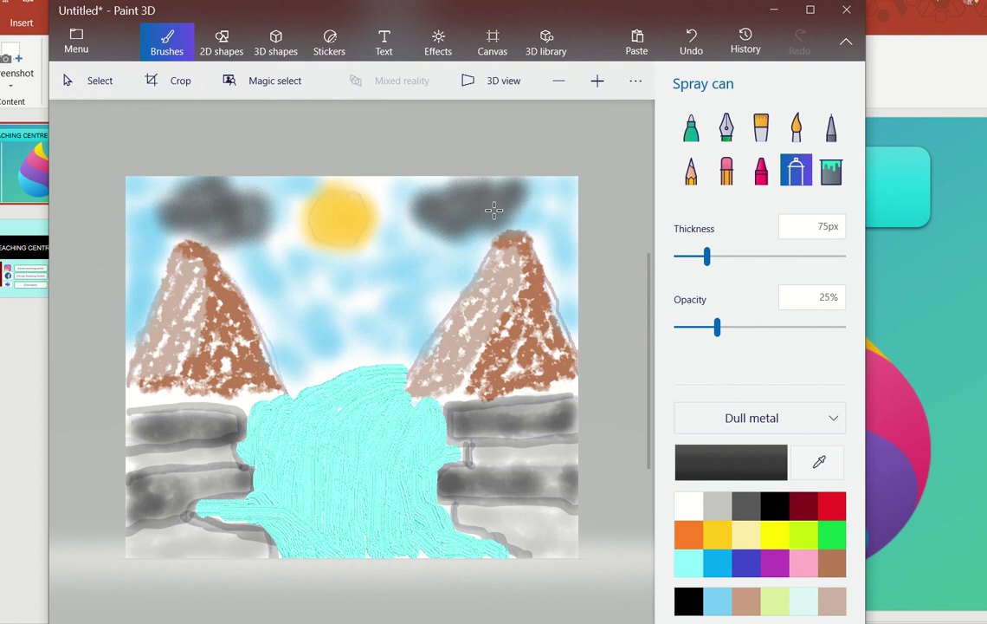
Outline both peaks in dark red with the Marker at 5 px thickness and 100% opacity
{"action": "left_click", "coordinate": [699, 130]}
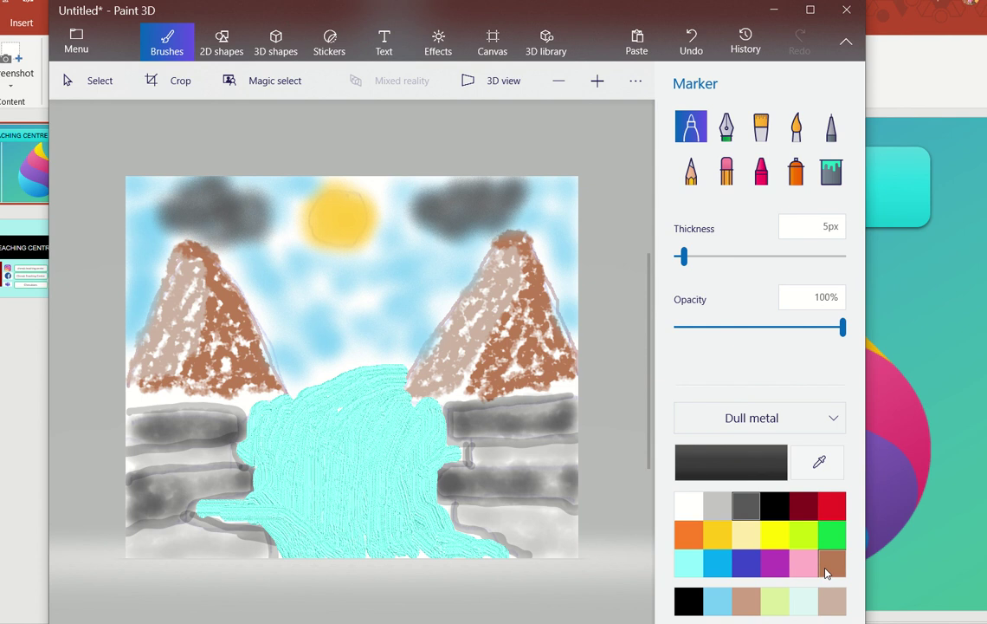
{"action": "left_click", "coordinate": [826, 572]}
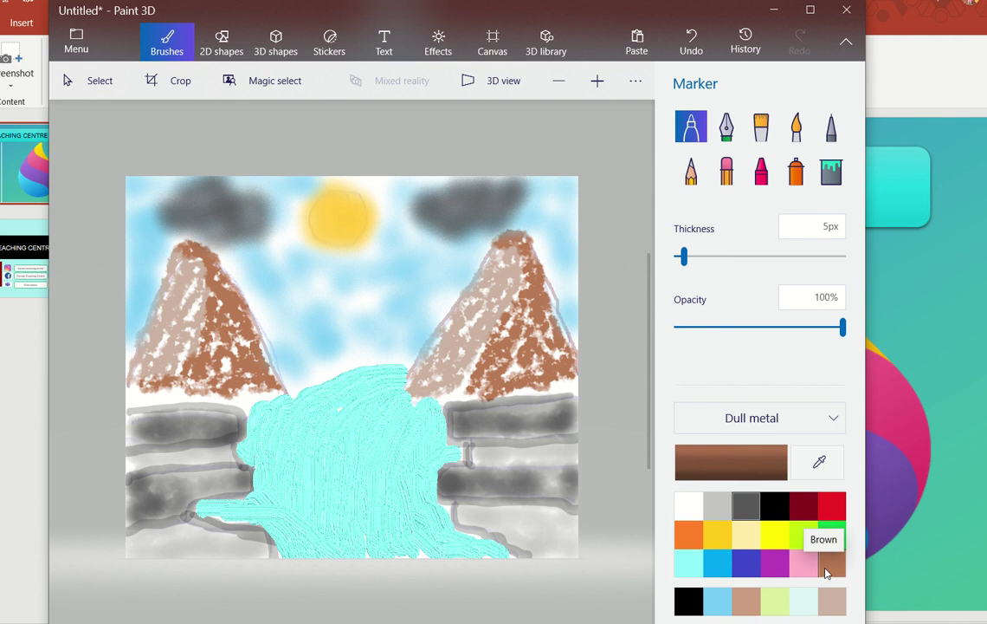
{"action": "left_click", "coordinate": [804, 506]}
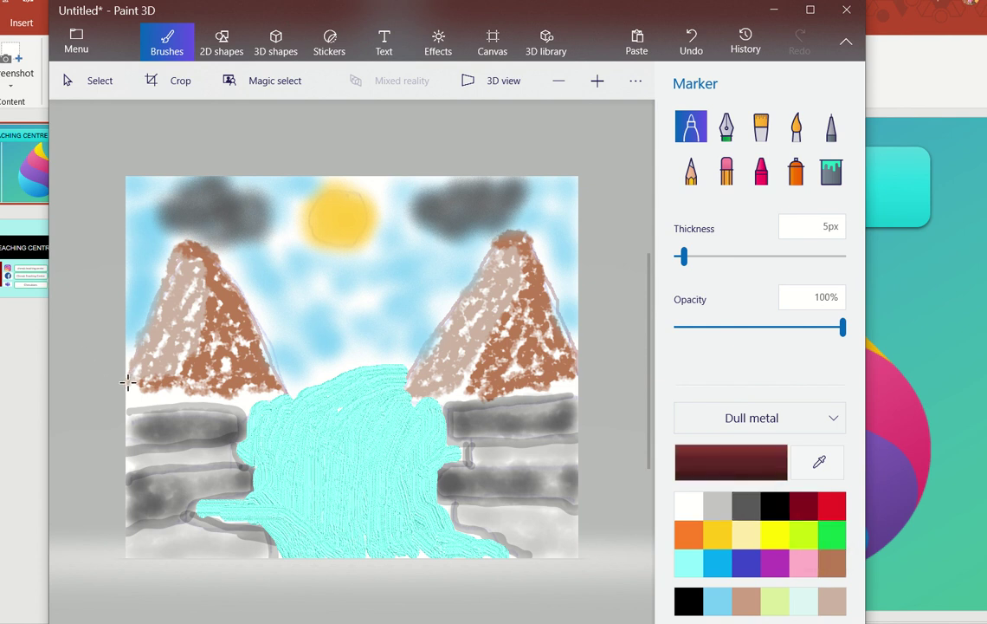
{"action": "mouse_move", "coordinate": [128, 376]}
{"action": "left_mouse_down"}
{"action": "mouse_move", "coordinate": [167, 255]}
{"action": "mouse_move", "coordinate": [196, 247]}
{"action": "mouse_move", "coordinate": [243, 292]}
{"action": "mouse_move", "coordinate": [291, 395]}
{"action": "left_mouse_up"}
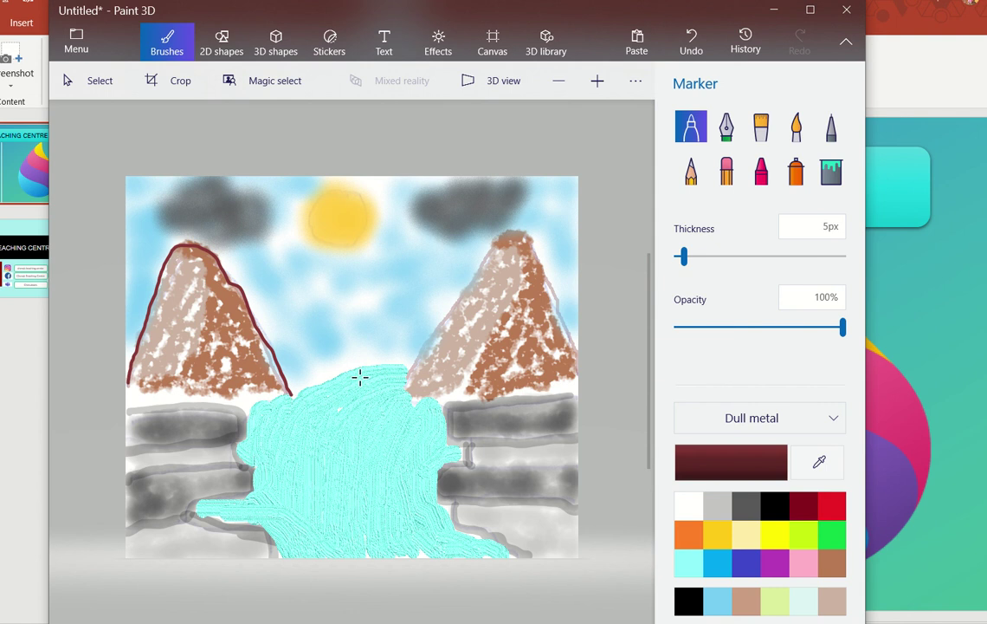
{"action": "mouse_move", "coordinate": [404, 375]}
{"action": "left_mouse_down"}
{"action": "mouse_move", "coordinate": [414, 347]}
{"action": "mouse_move", "coordinate": [505, 230]}
{"action": "mouse_move", "coordinate": [544, 260]}
{"action": "mouse_move", "coordinate": [579, 367]}
{"action": "left_mouse_up"}
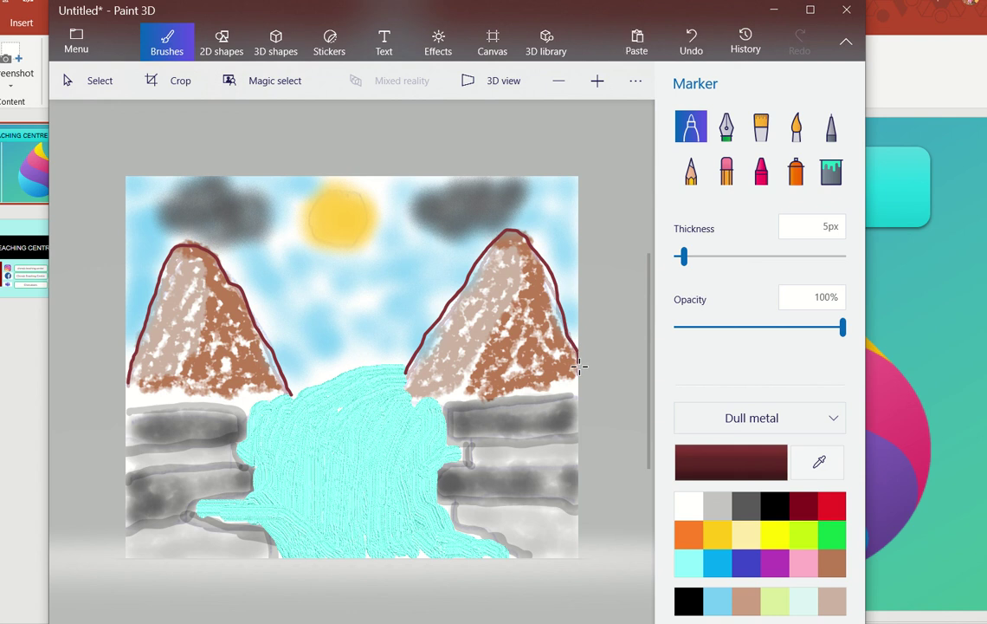
{"action": "left_click", "coordinate": [722, 137]}
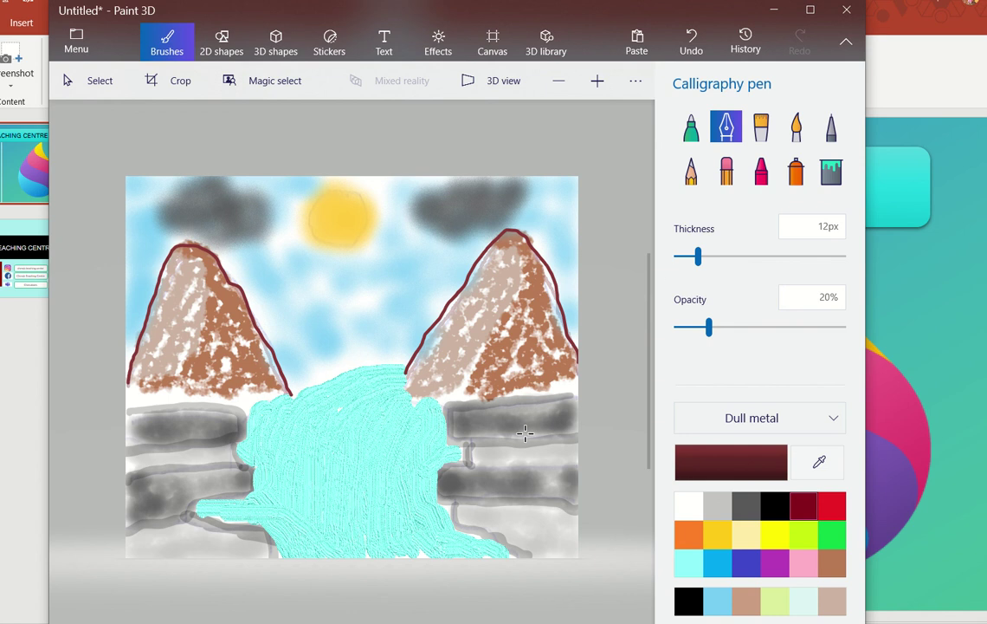
{"action": "left_click", "coordinate": [763, 128]}
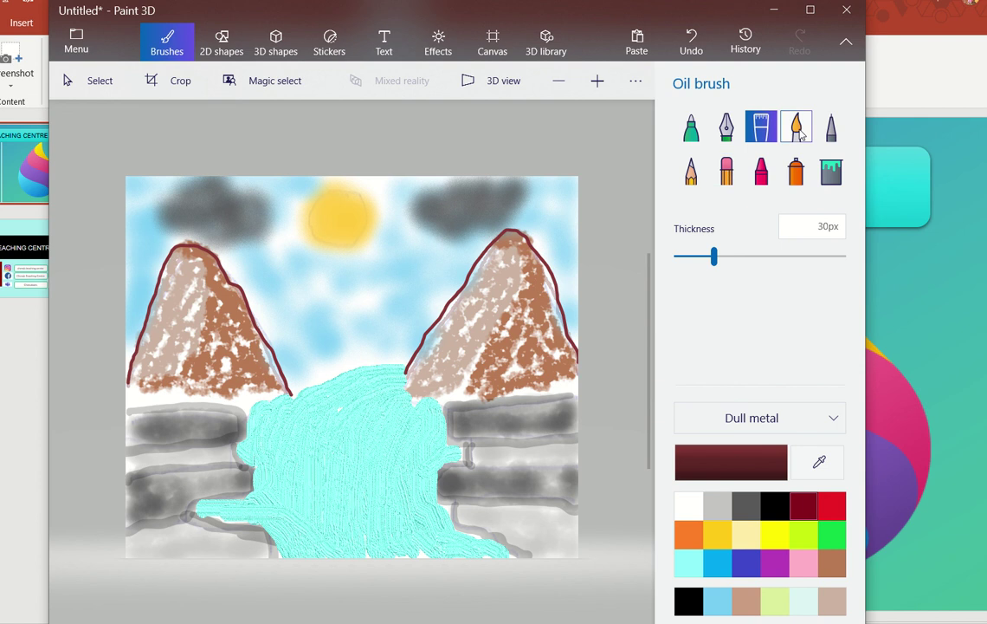
{"action": "left_click", "coordinate": [800, 132]}
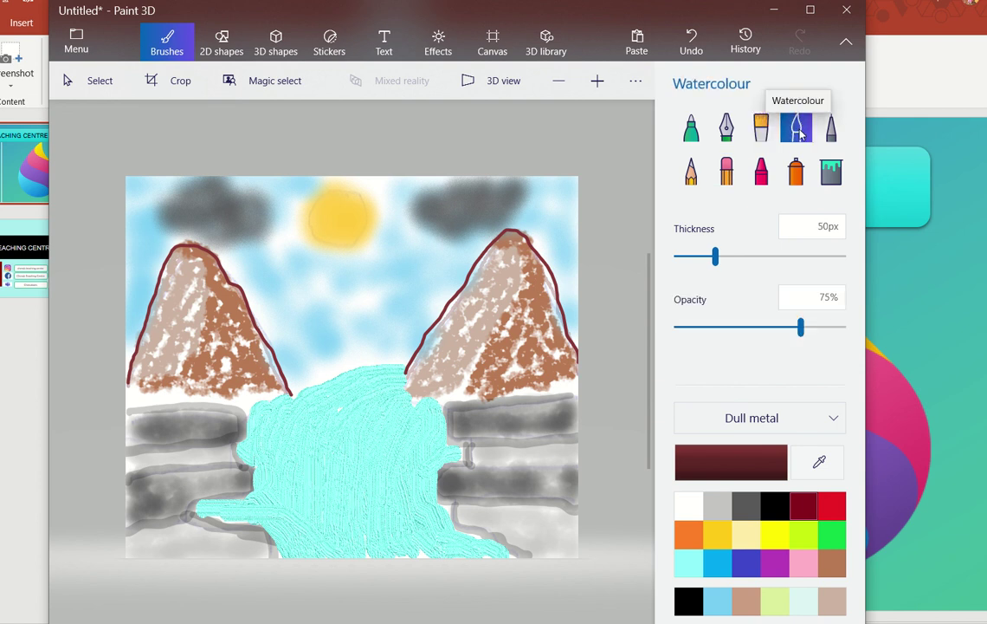
{"action": "left_click", "coordinate": [830, 130]}
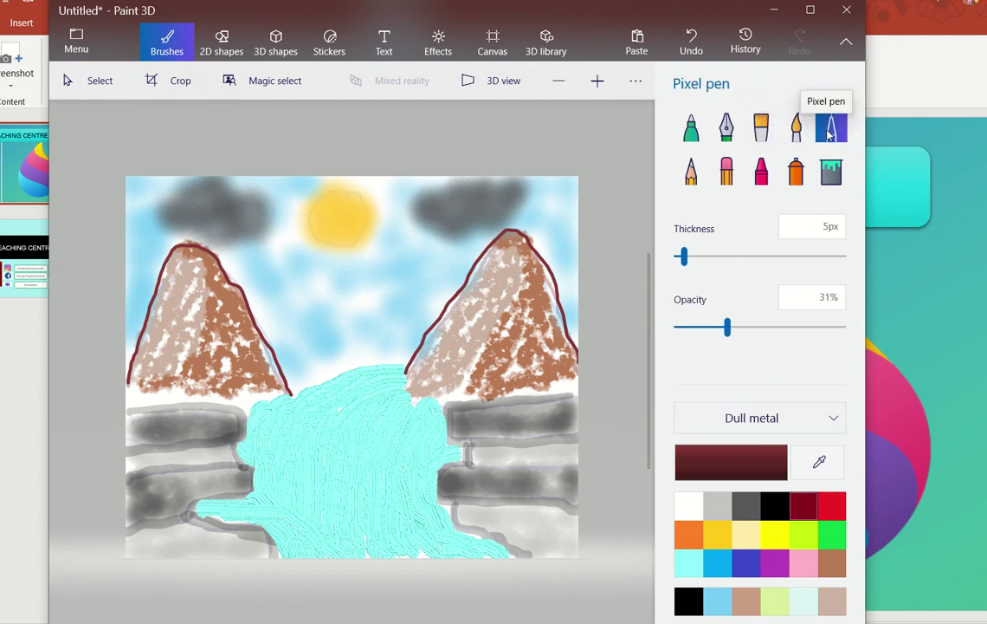
Draw a bare, branching tree in black at the inner foot of the right peak with the Calligraphy pen at 12 px and 20% opacity
{"action": "left_click", "coordinate": [733, 135]}
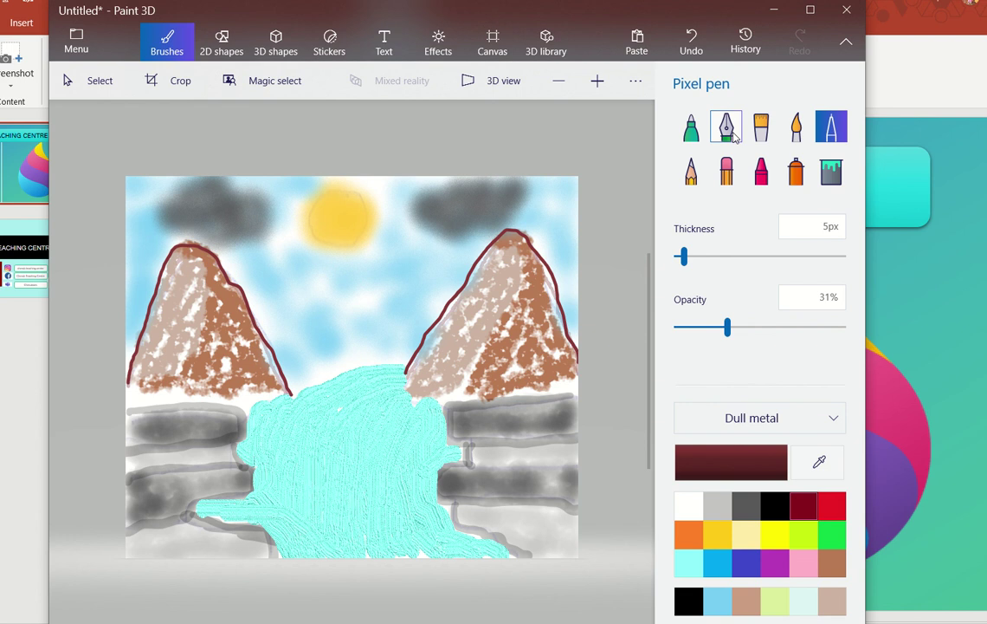
{"action": "left_click", "coordinate": [731, 130]}
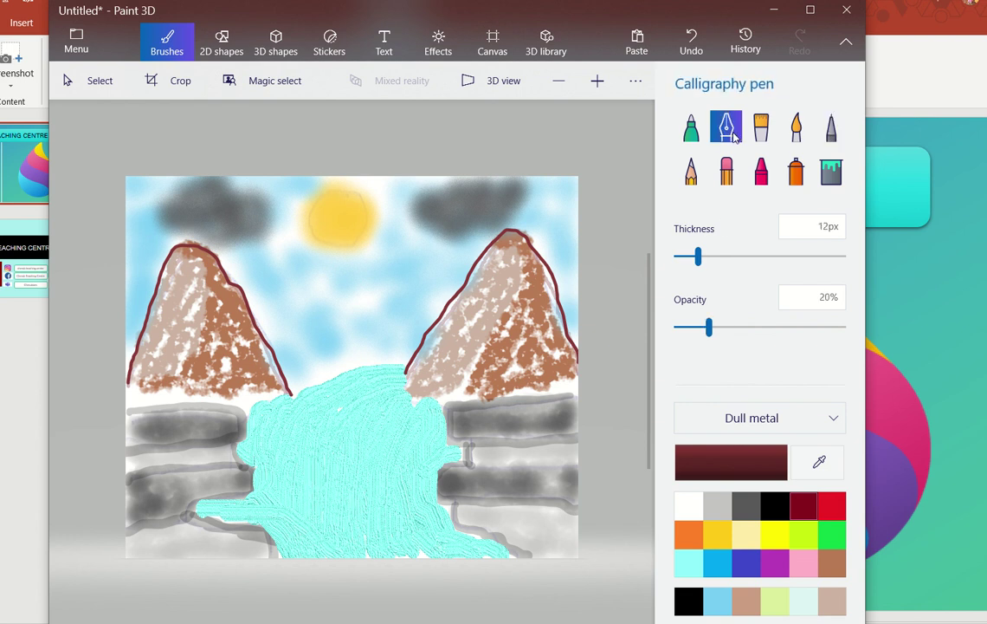
{"action": "left_click", "coordinate": [778, 518]}
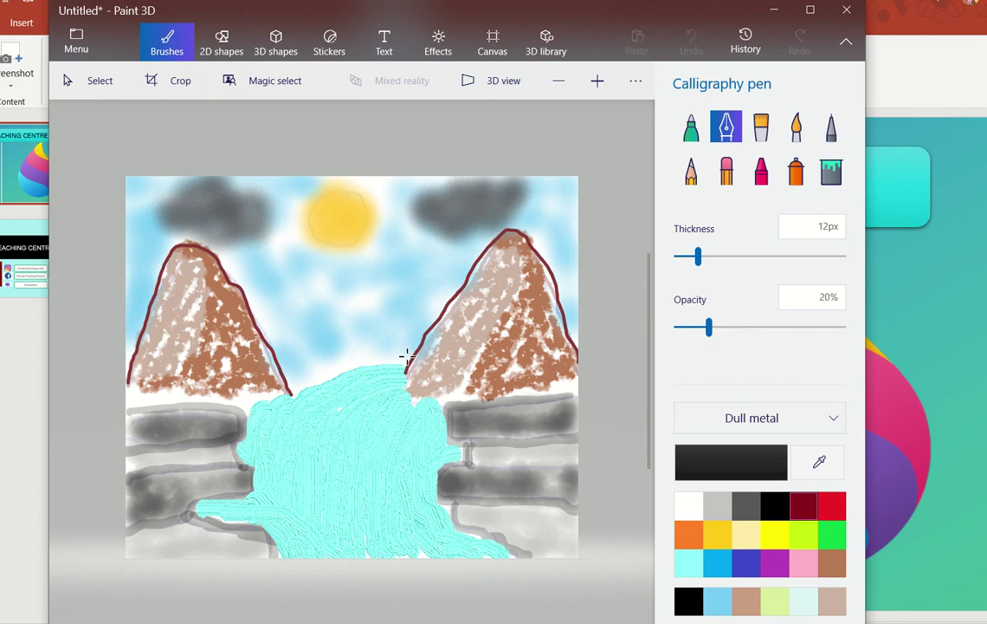
{"action": "mouse_move", "coordinate": [404, 354]}
{"action": "left_mouse_down"}
{"action": "mouse_move", "coordinate": [419, 224]}
{"action": "mouse_move", "coordinate": [407, 330]}
{"action": "left_mouse_up"}
{"action": "mouse_move", "coordinate": [357, 265]}
{"action": "left_mouse_down"}
{"action": "mouse_move", "coordinate": [407, 342]}
{"action": "mouse_move", "coordinate": [240, 253]}
{"action": "left_mouse_up"}
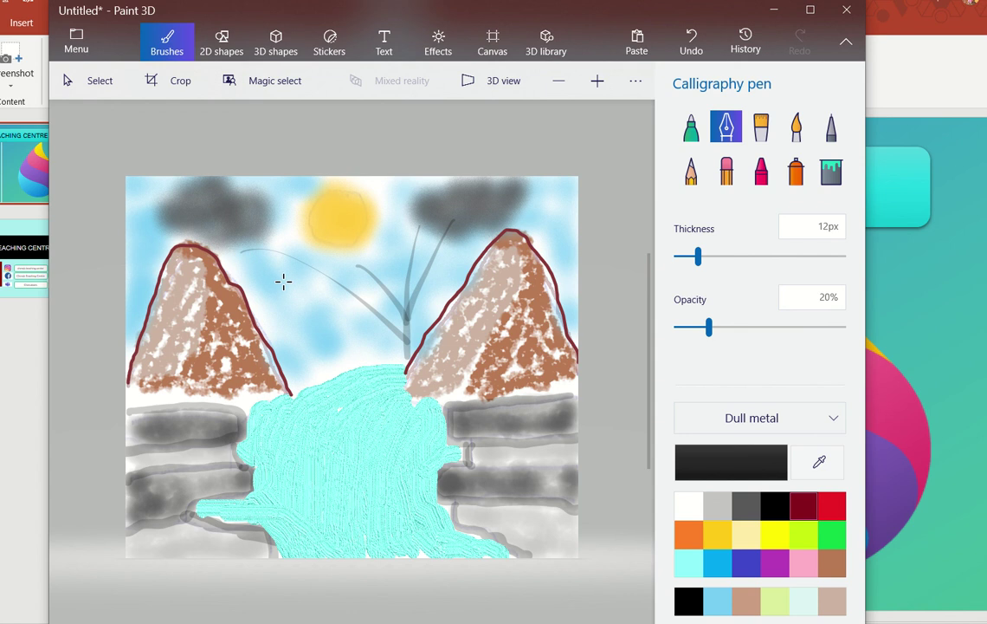
{"action": "left_click_drag", "start_coordinate": [406, 342], "coordinate": [450, 279]}
Draw a second bare black tree at the inner foot of the left peak, its branches reaching up to the cloud and sun
{"action": "left_click_drag", "start_coordinate": [296, 376], "coordinate": [269, 269]}
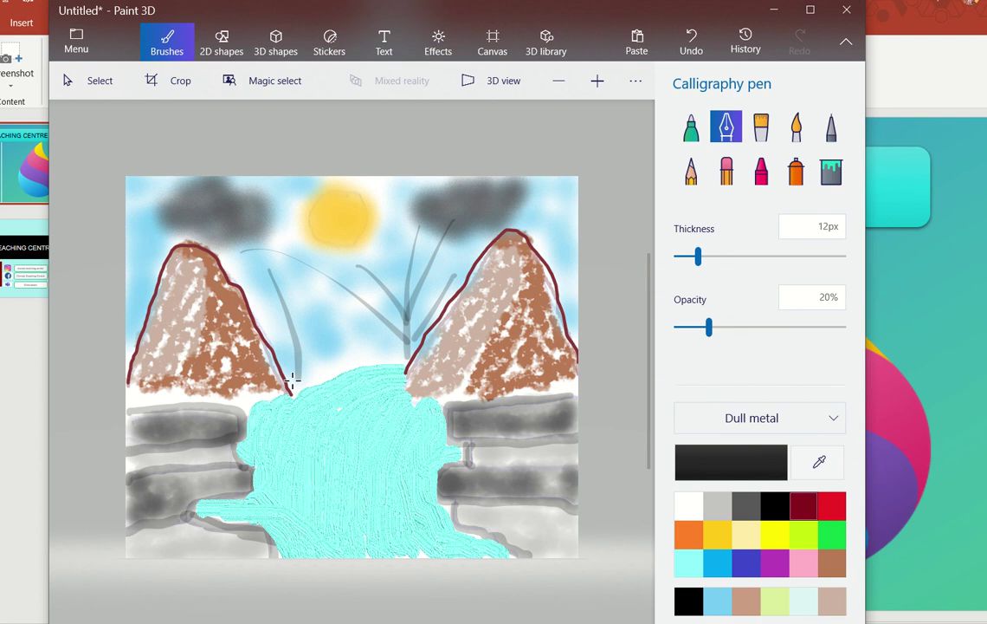
{"action": "mouse_move", "coordinate": [295, 336]}
{"action": "left_mouse_down"}
{"action": "mouse_move", "coordinate": [316, 308]}
{"action": "mouse_move", "coordinate": [311, 245]}
{"action": "left_mouse_up"}
{"action": "left_click_drag", "start_coordinate": [245, 252], "coordinate": [143, 220]}
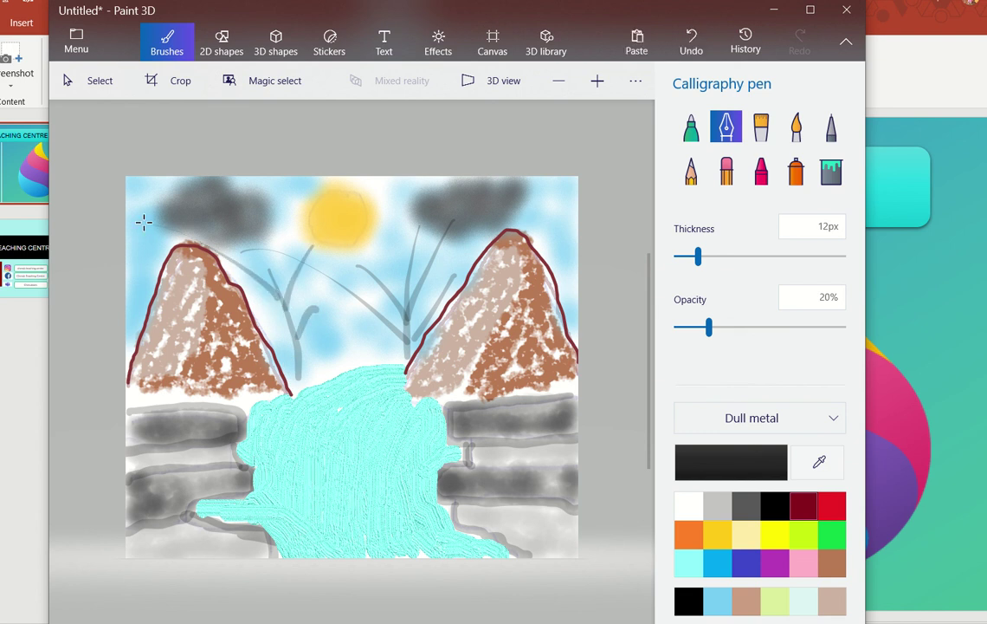
{"action": "left_click_drag", "start_coordinate": [263, 306], "coordinate": [213, 267]}
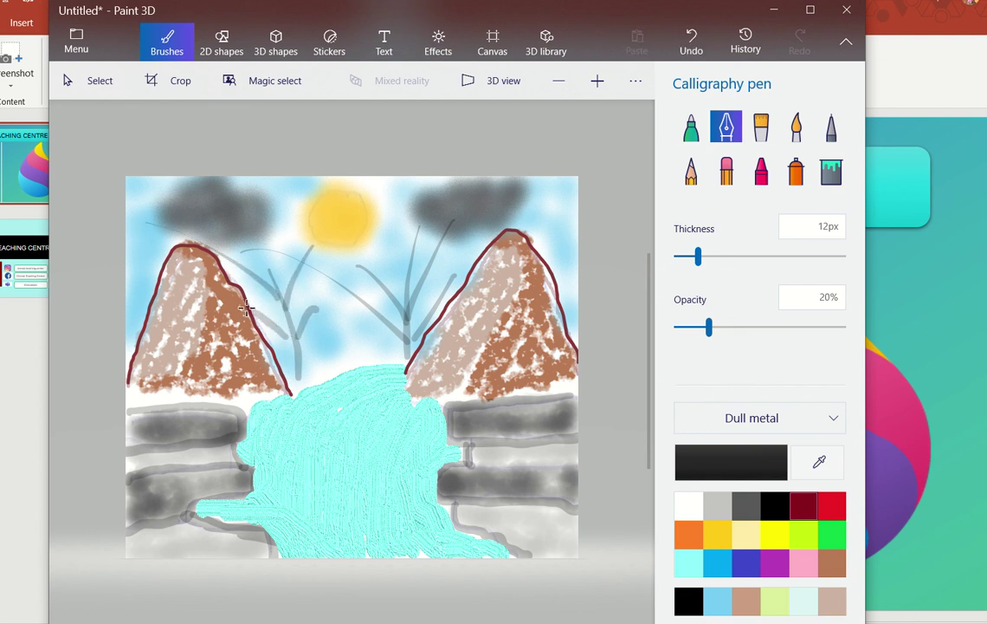
{"action": "left_click_drag", "start_coordinate": [271, 275], "coordinate": [218, 188]}
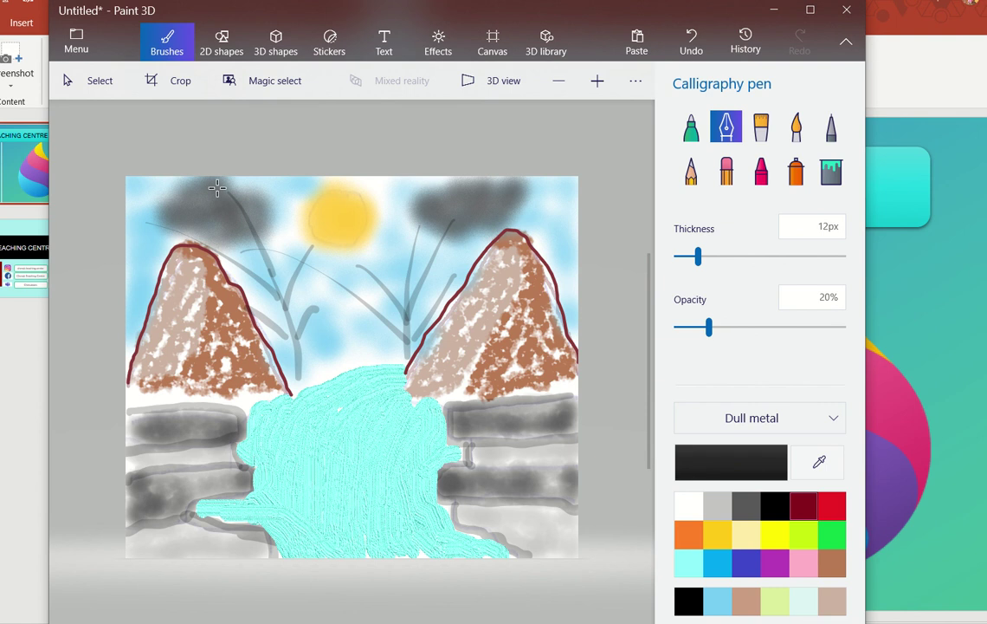
{"action": "left_click_drag", "start_coordinate": [267, 229], "coordinate": [295, 163]}
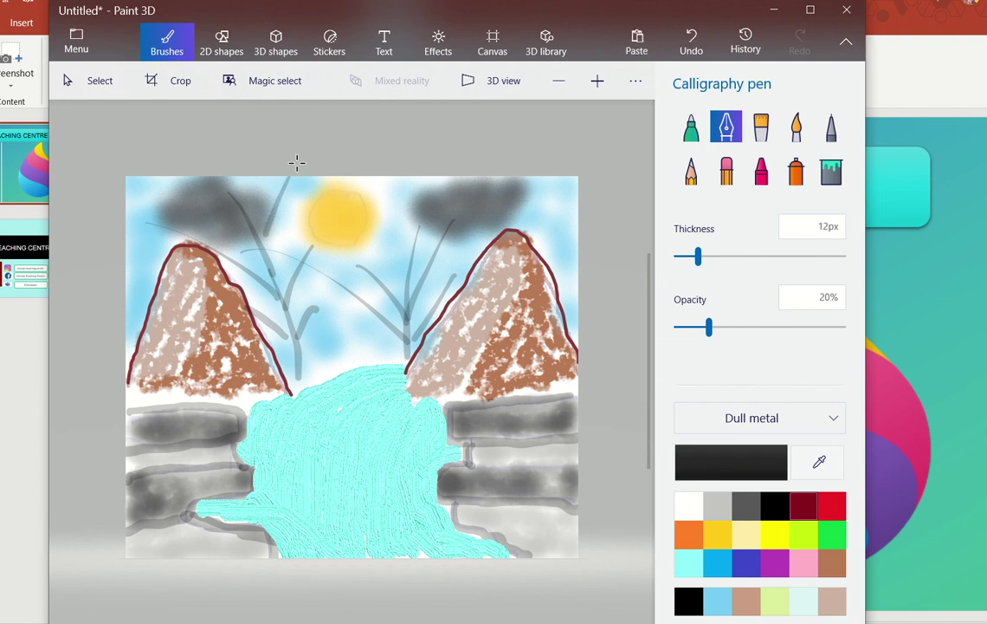